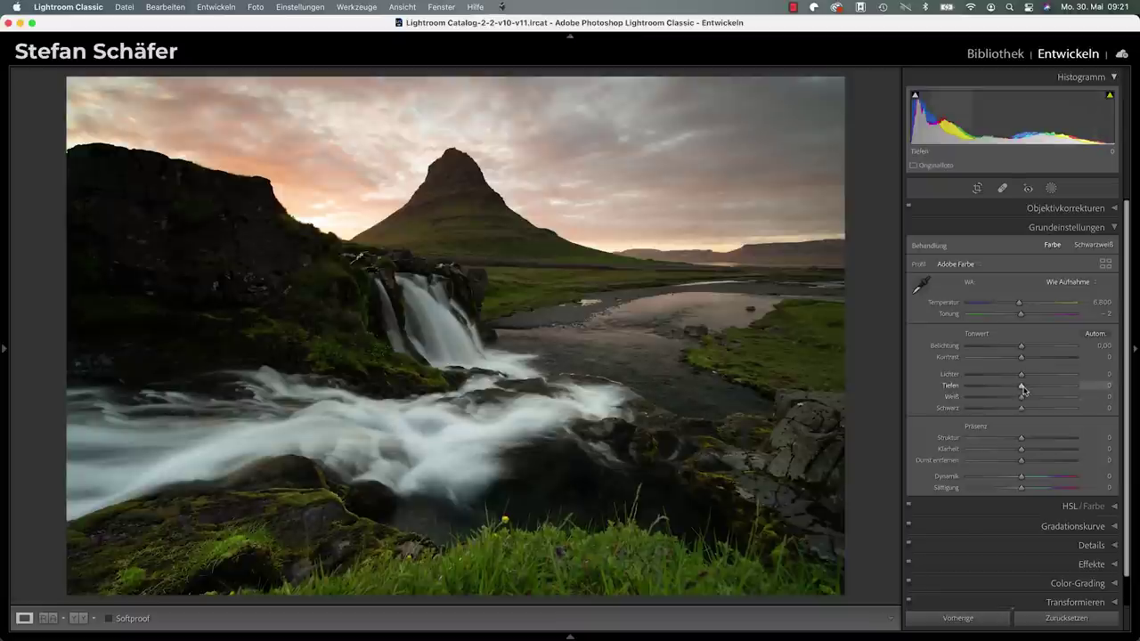
Nudge the Shadows slider in the Basic panel to about +4.
{"action": "mouse_move", "coordinate": [1022, 389]}
{"action": "left_mouse_down"}
{"action": "mouse_move", "coordinate": [1071, 389]}
{"action": "mouse_move", "coordinate": [1024, 388]}
{"action": "left_mouse_up"}
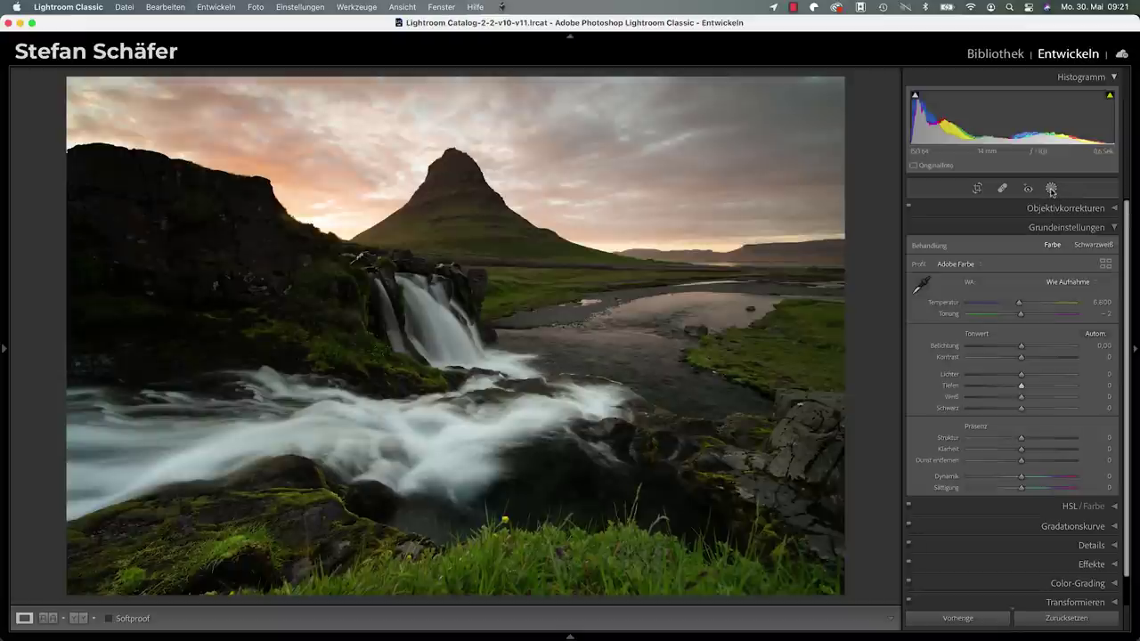
Open the Masking tool under the histogram to show the new-mask choices.
{"action": "left_click", "coordinate": [1051, 190]}
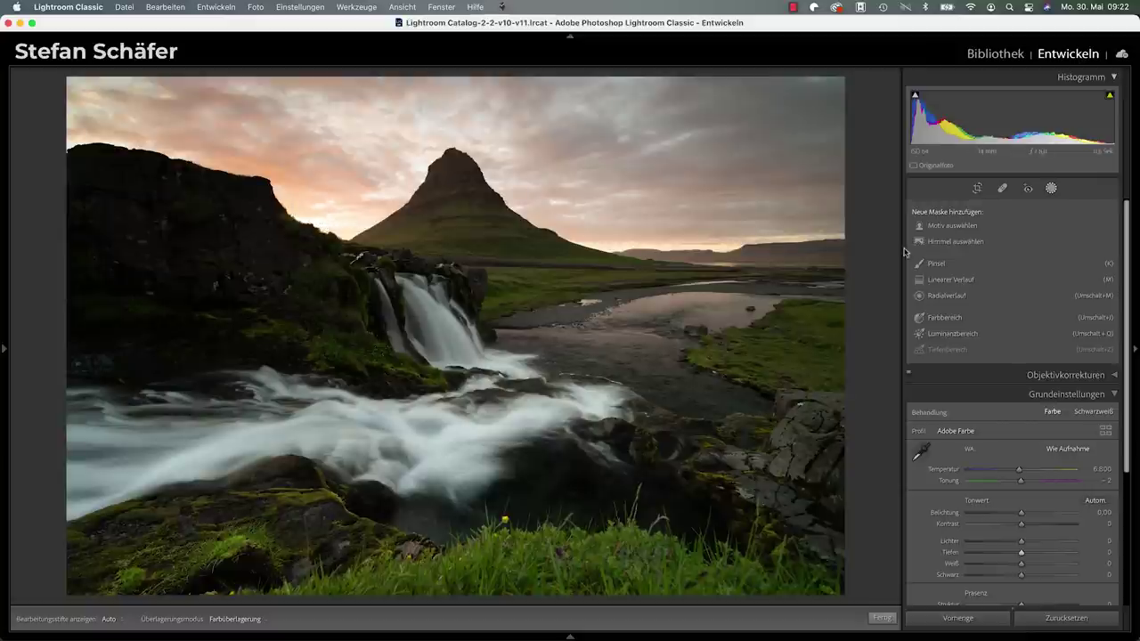
Create a Select Sky mask and switch its overlay colour to magenta.
{"action": "left_click", "coordinate": [955, 242]}
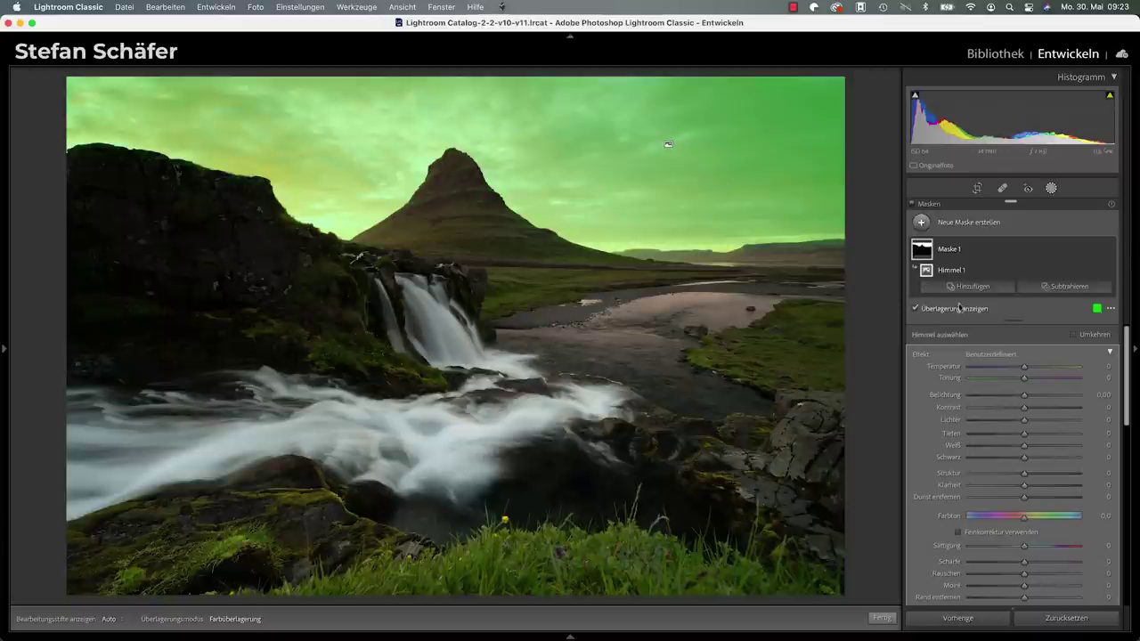
{"action": "left_click", "coordinate": [1096, 308]}
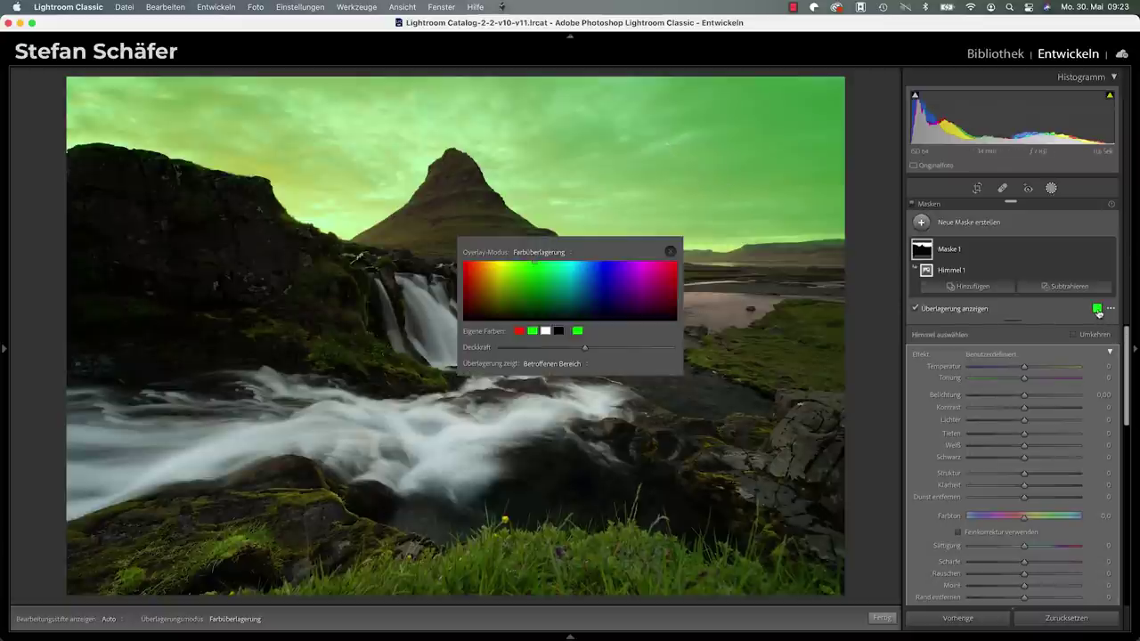
{"action": "left_click", "coordinate": [640, 273]}
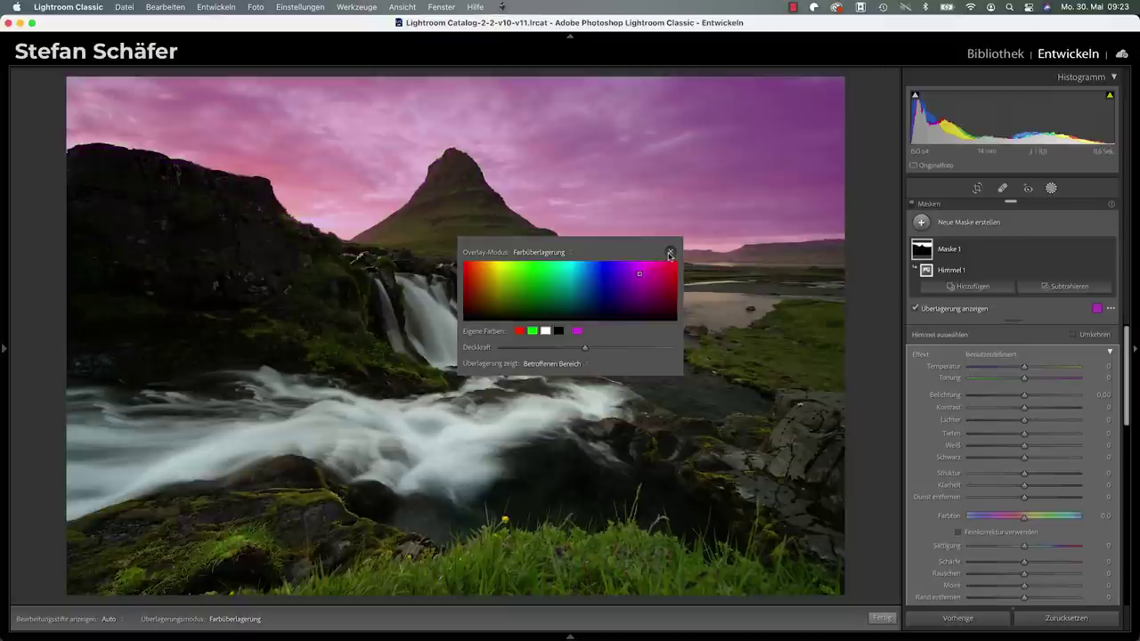
{"action": "left_click", "coordinate": [670, 254]}
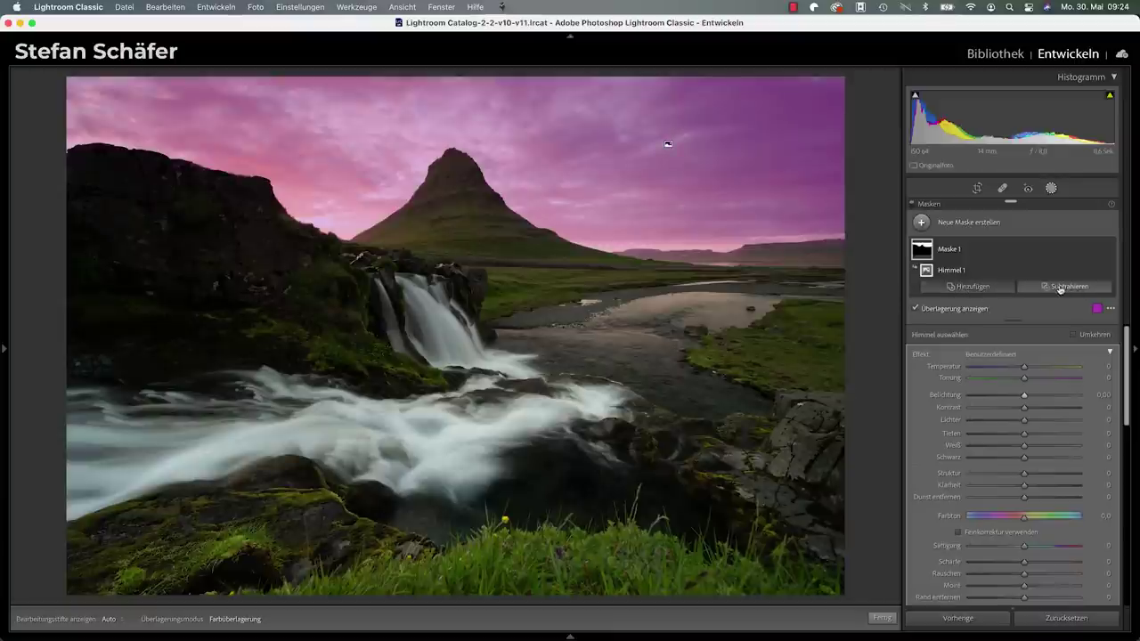
{"action": "key", "text": "alt"}
{"action": "key", "text": "alt"}
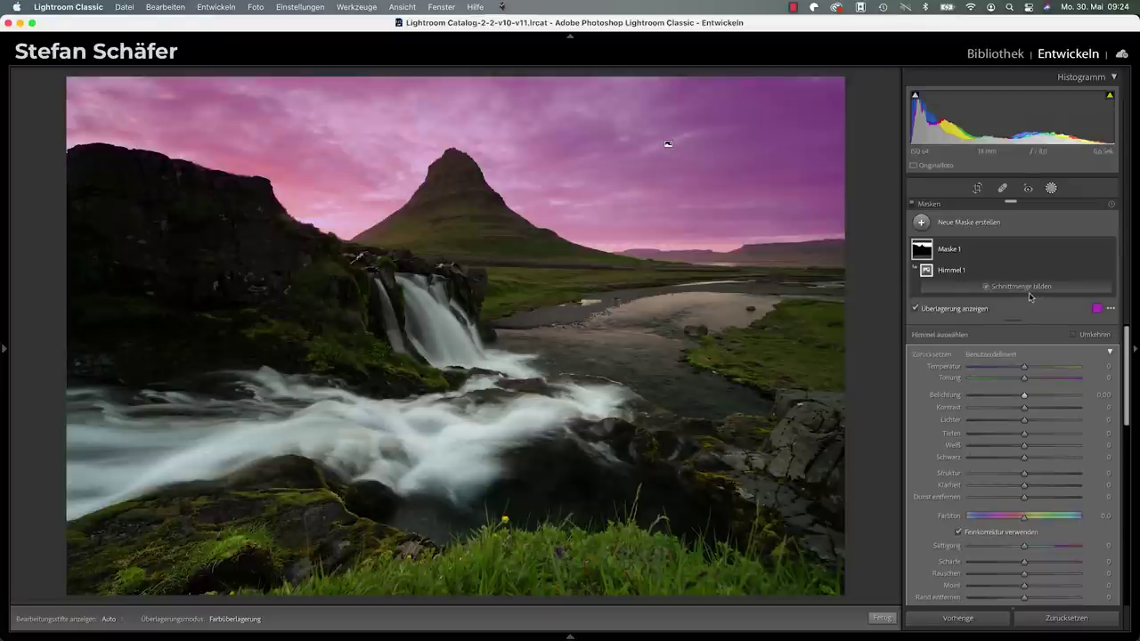
{"action": "key", "text": "alt"}
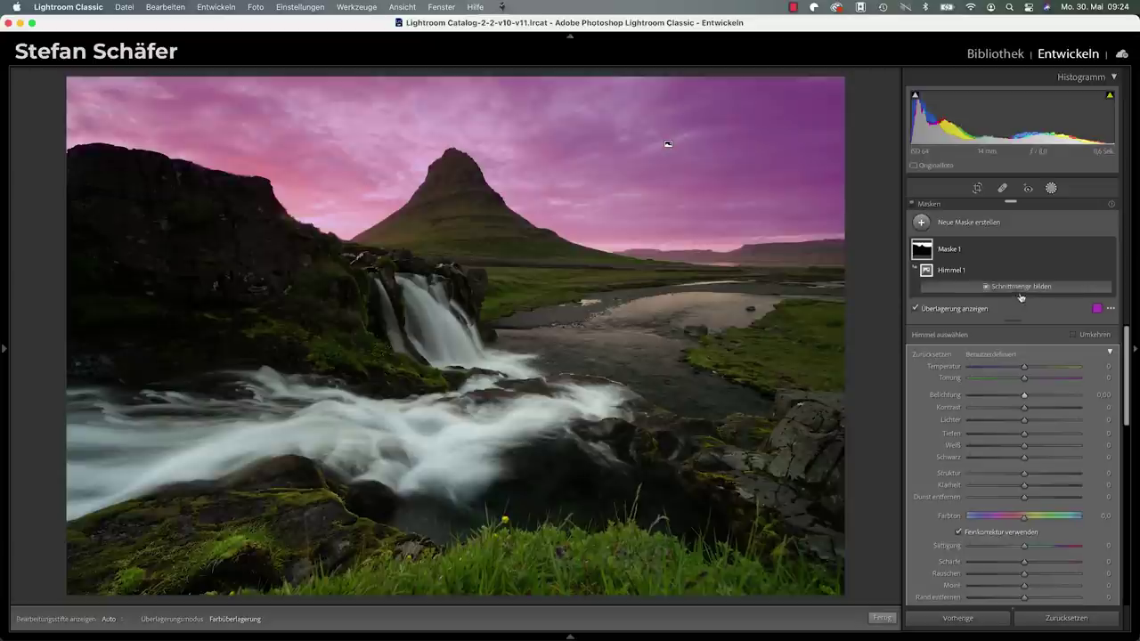
{"action": "key", "text": "alt"}
{"action": "key", "text": "alt"}
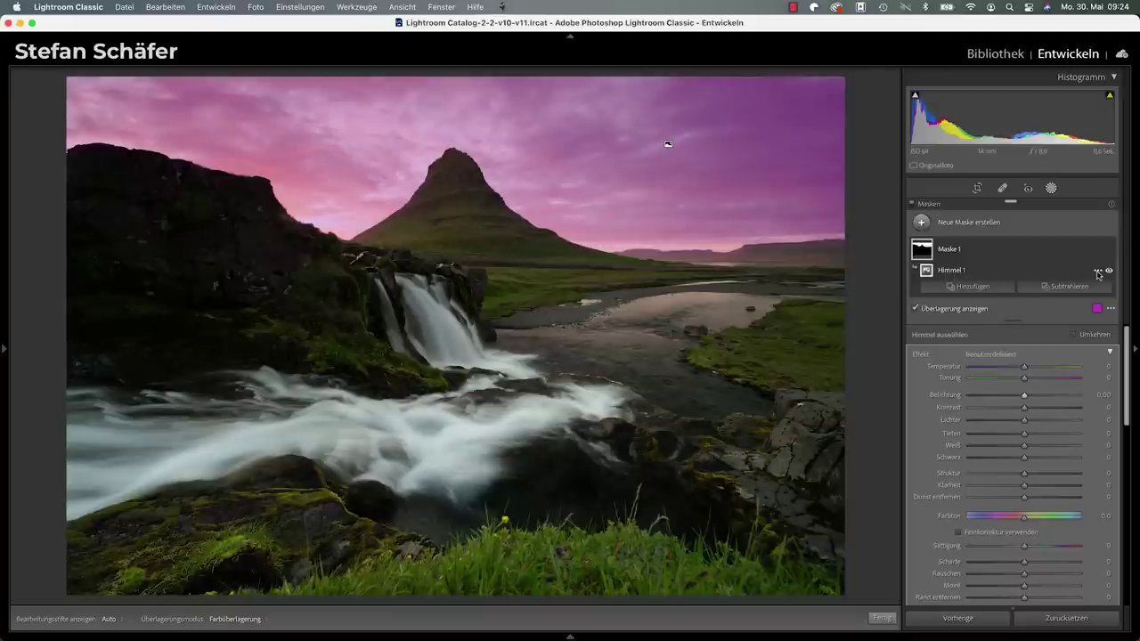
{"action": "left_click", "coordinate": [1098, 273]}
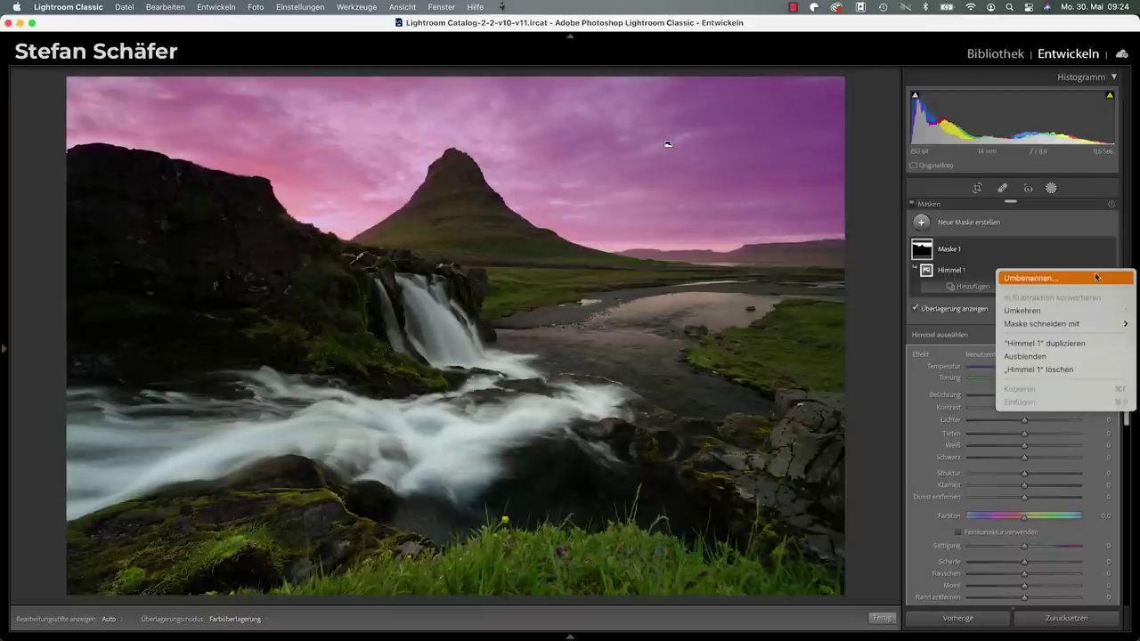
{"action": "mouse_move", "coordinate": [1042, 324]}
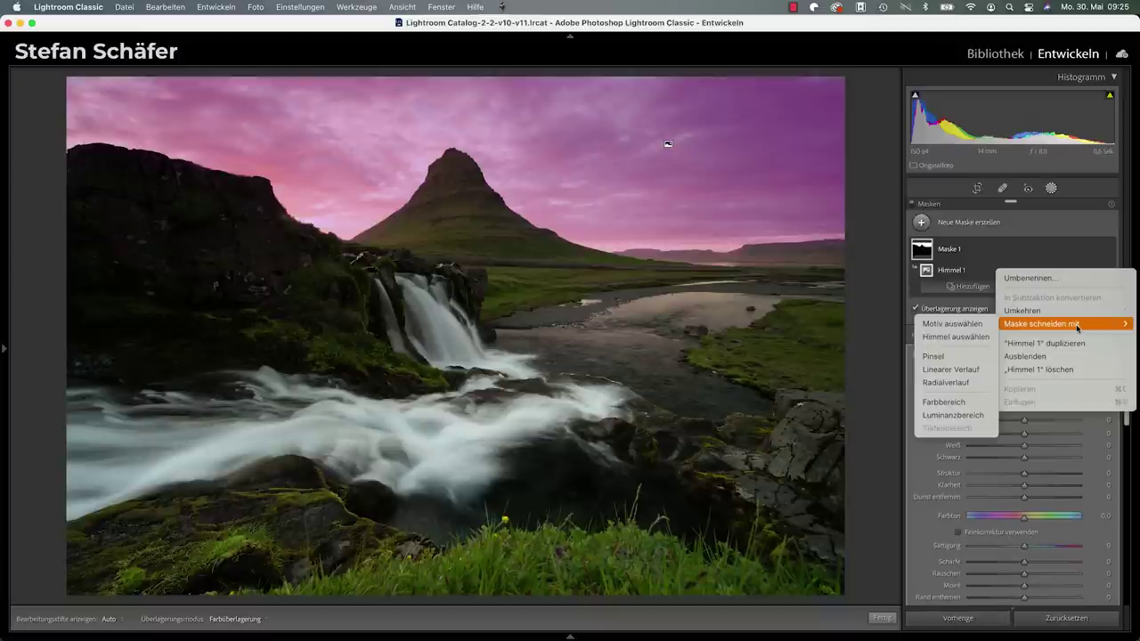
{"action": "left_click", "coordinate": [909, 302]}
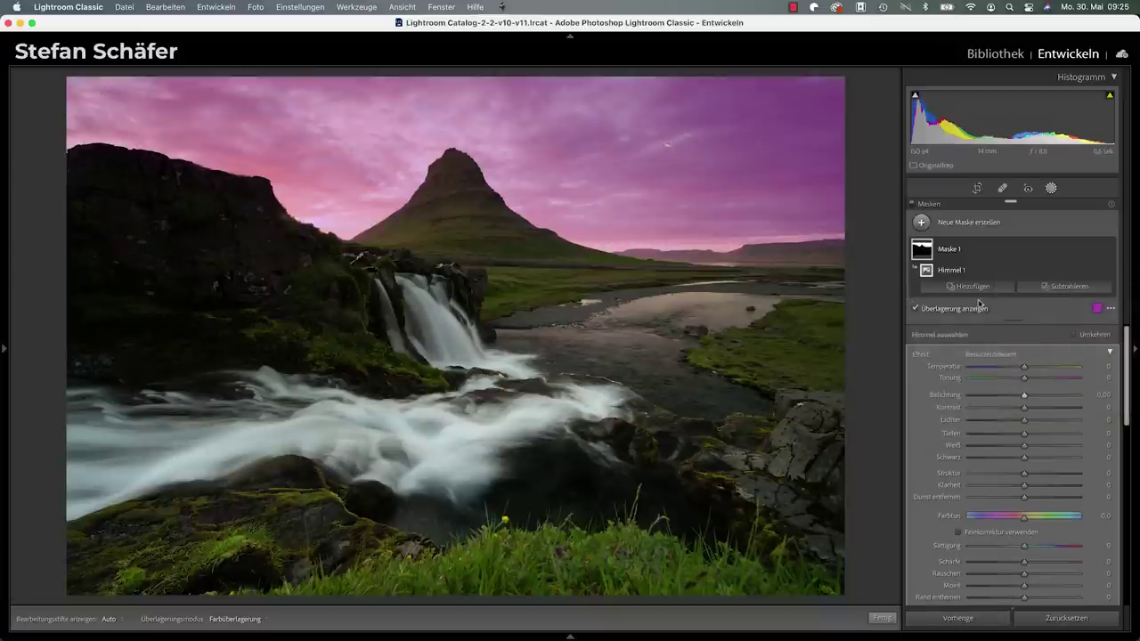
{"action": "key", "text": "alt"}
{"action": "key", "text": "alt"}
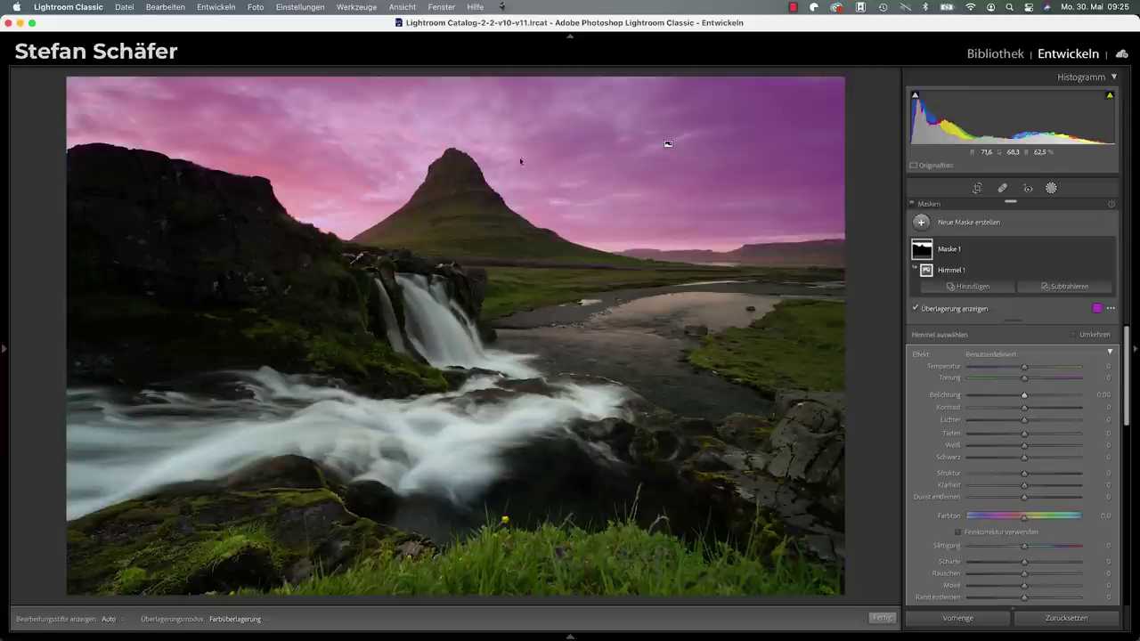
{"action": "key", "text": "alt"}
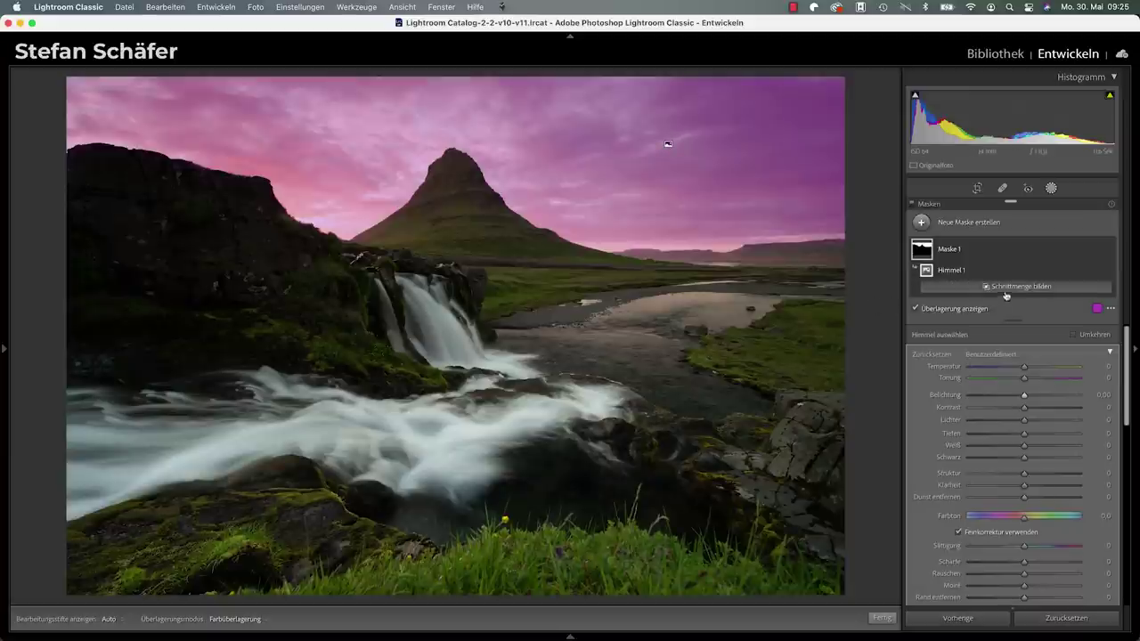
Intersect the sky mask with a linear gradient running from the top down to the horizon.
{"action": "left_click", "coordinate": [1015, 286], "text": "alt"}
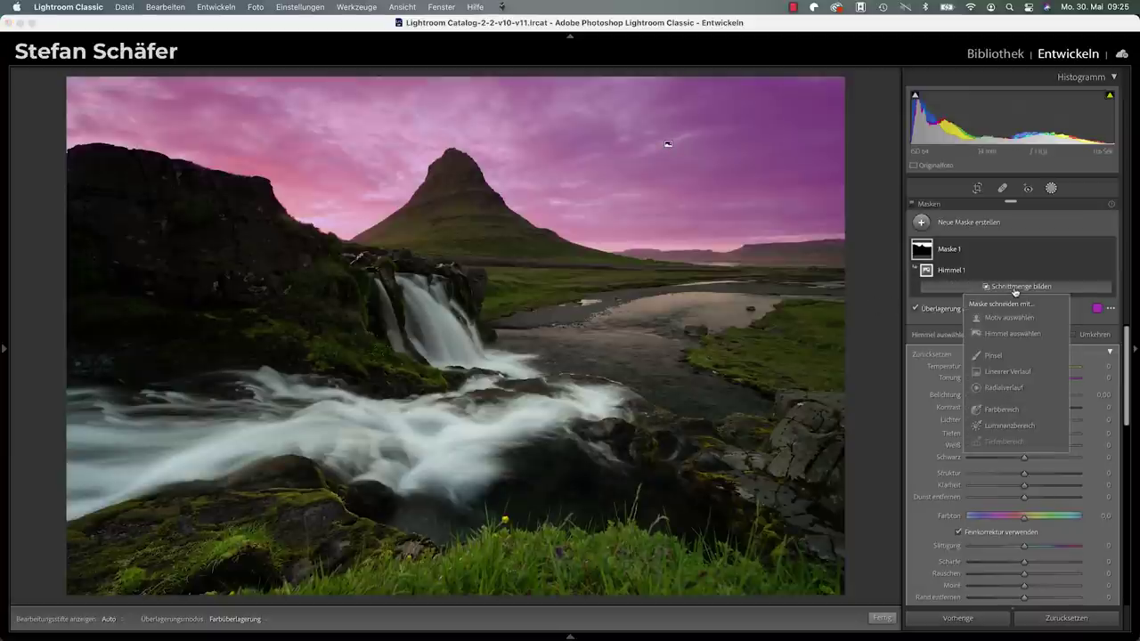
{"action": "left_click", "coordinate": [1022, 374]}
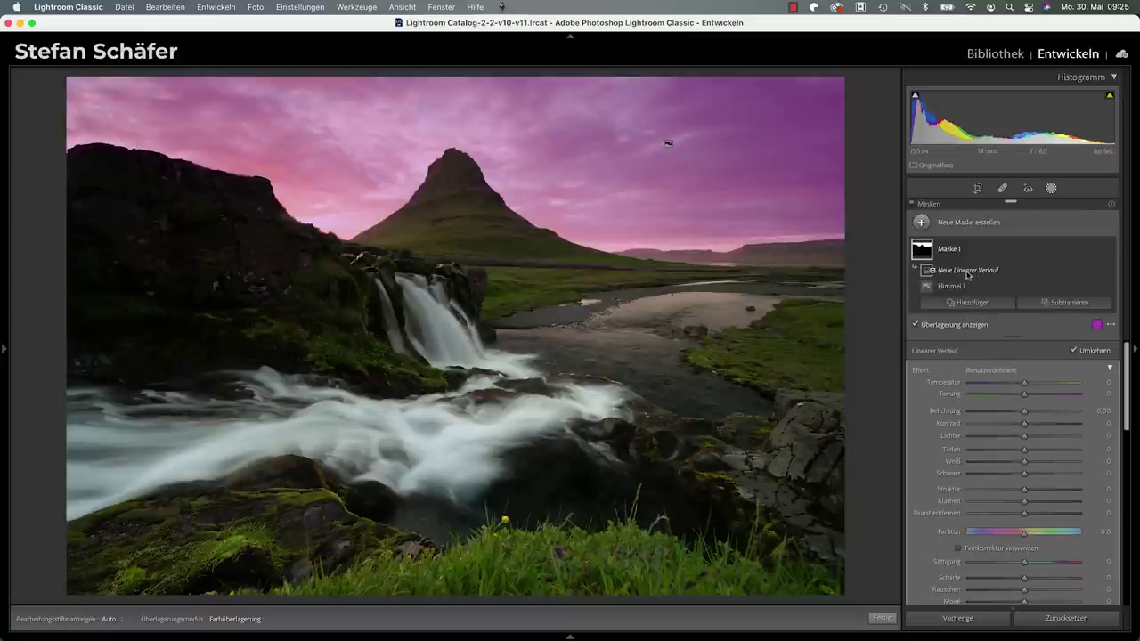
{"action": "left_click_drag", "start_coordinate": [405, 85], "coordinate": [402, 256]}
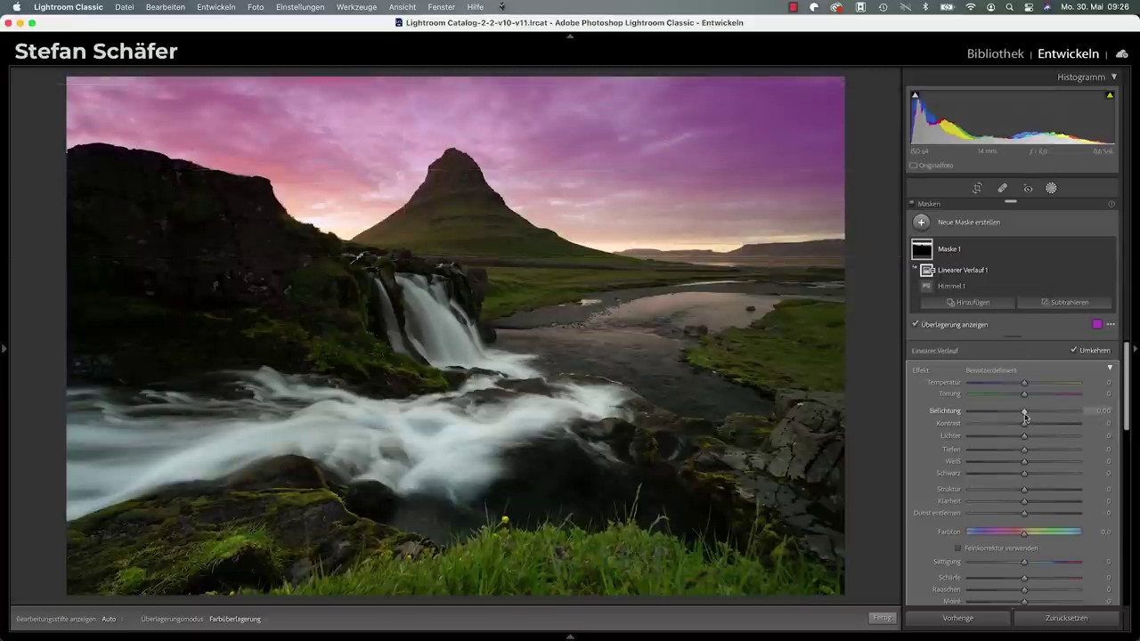
Hide the overlay and set the sky mask's Exposure to -0.76 and Temperature to -15.
{"action": "key", "text": "o"}
{"action": "left_click_drag", "start_coordinate": [1024, 414], "coordinate": [1013, 414]}
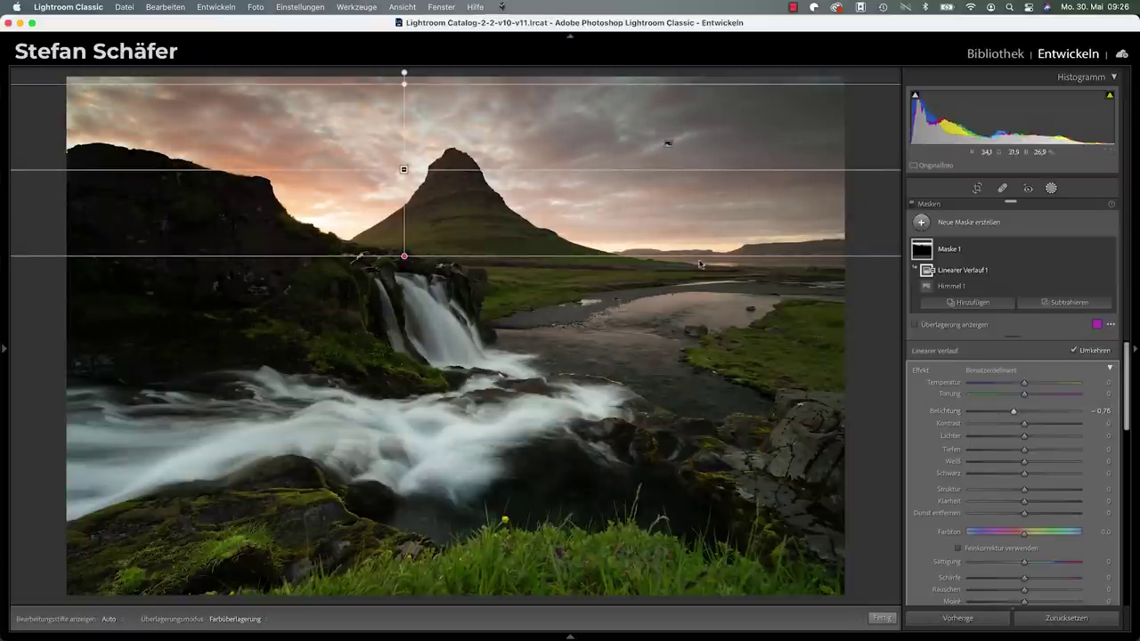
{"action": "left_click_drag", "start_coordinate": [1022, 383], "coordinate": [1008, 384]}
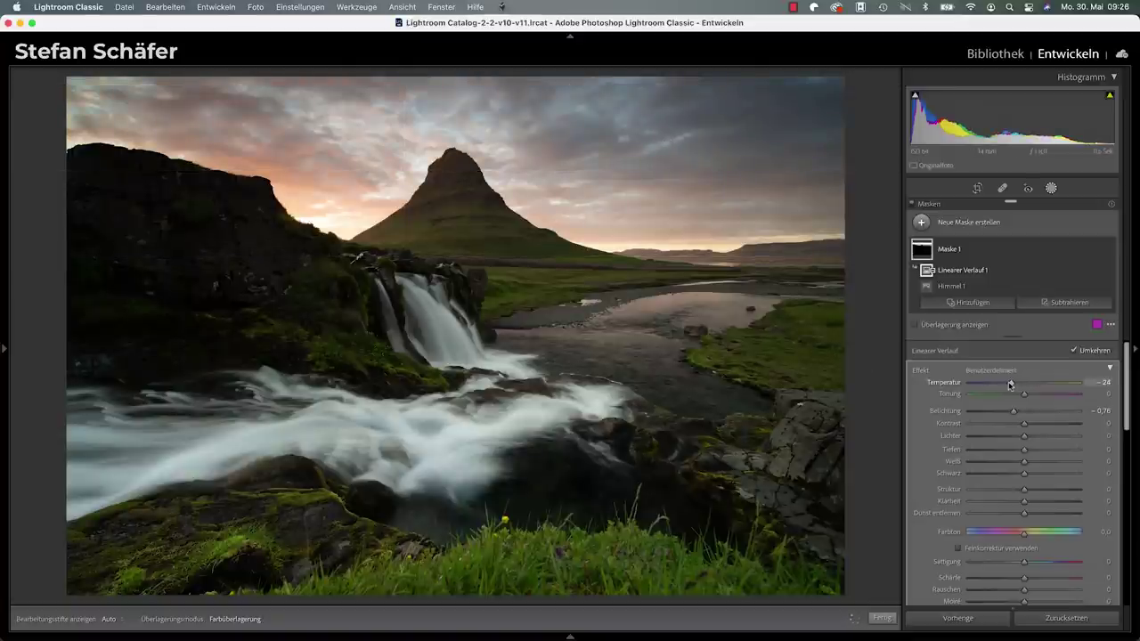
{"action": "left_click_drag", "start_coordinate": [1011, 385], "coordinate": [1014, 385]}
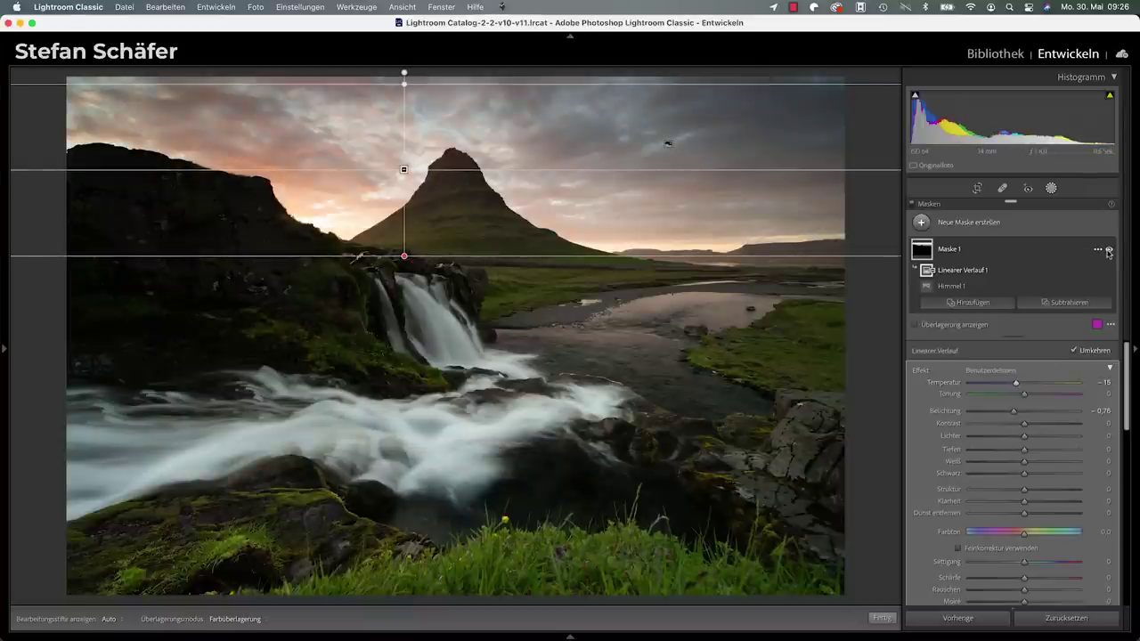
Toggle the sky mask's visibility on and off to compare before and after.
{"action": "left_click", "coordinate": [1109, 250]}
{"action": "left_click", "coordinate": [1108, 250]}
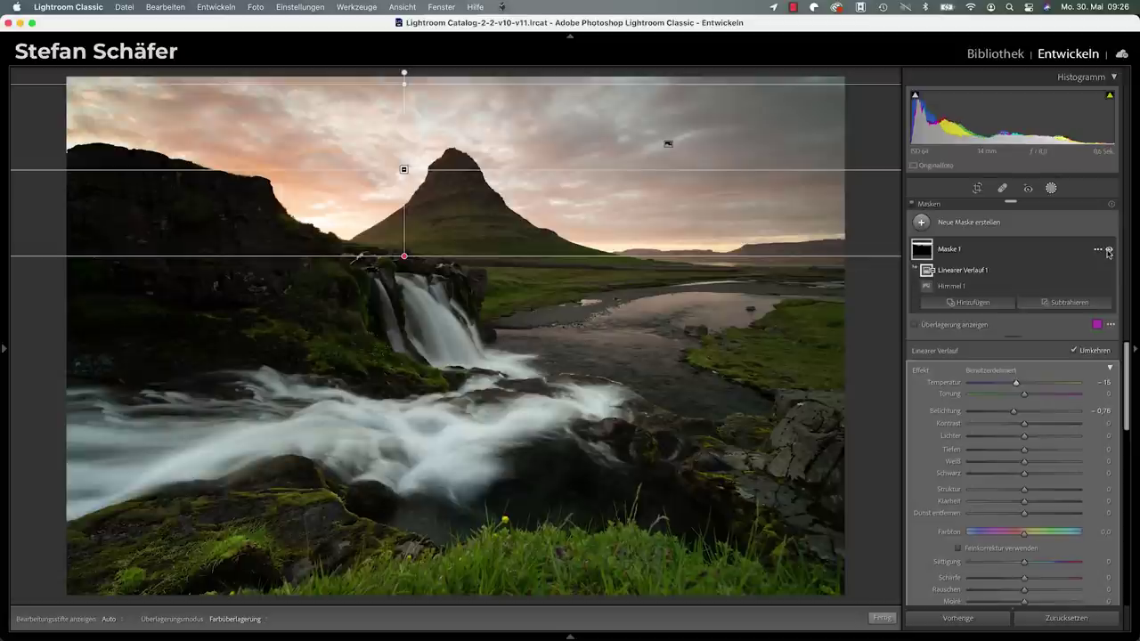
{"action": "left_click", "coordinate": [1108, 250]}
{"action": "left_click", "coordinate": [1108, 250]}
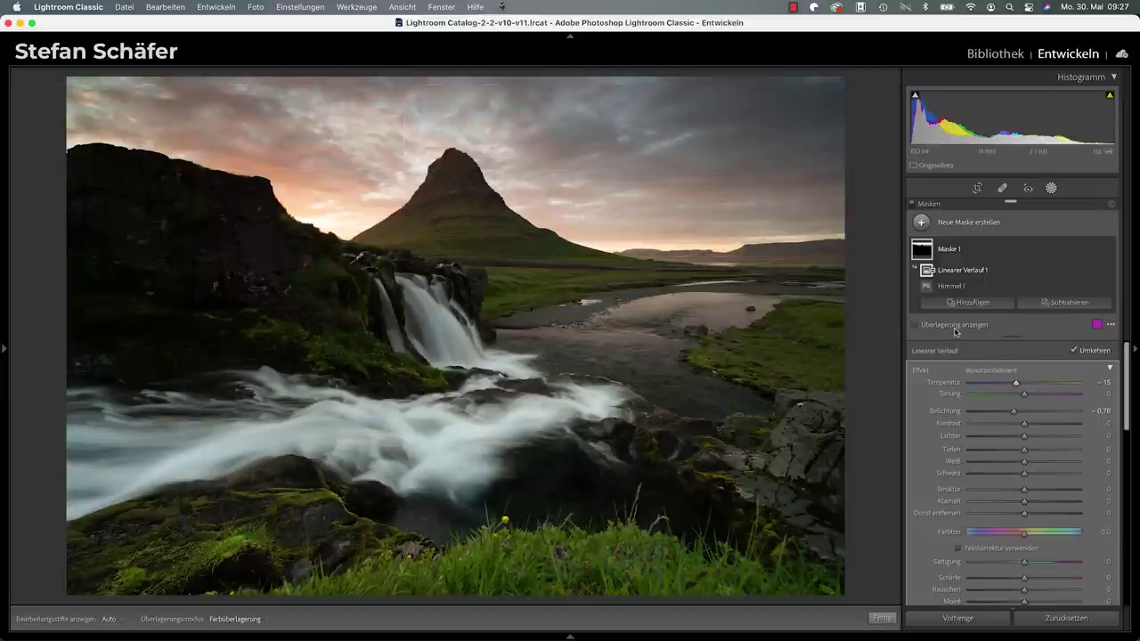
Add a Luminance Range mask and narrow it to the darker tones.
{"action": "left_click", "coordinate": [944, 223]}
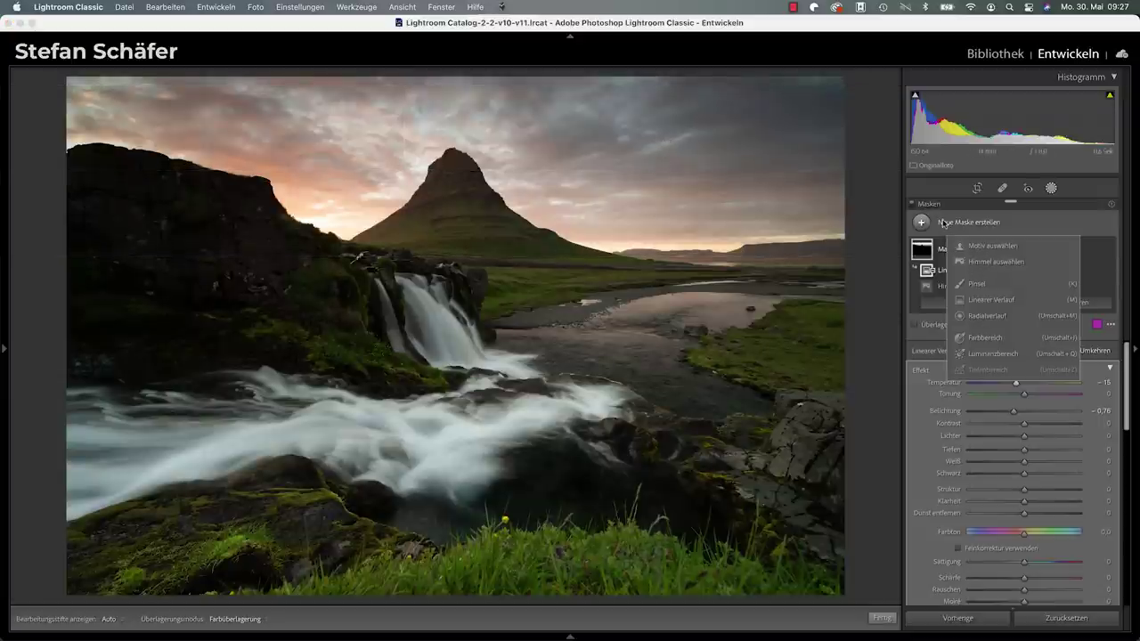
{"action": "left_click", "coordinate": [997, 354]}
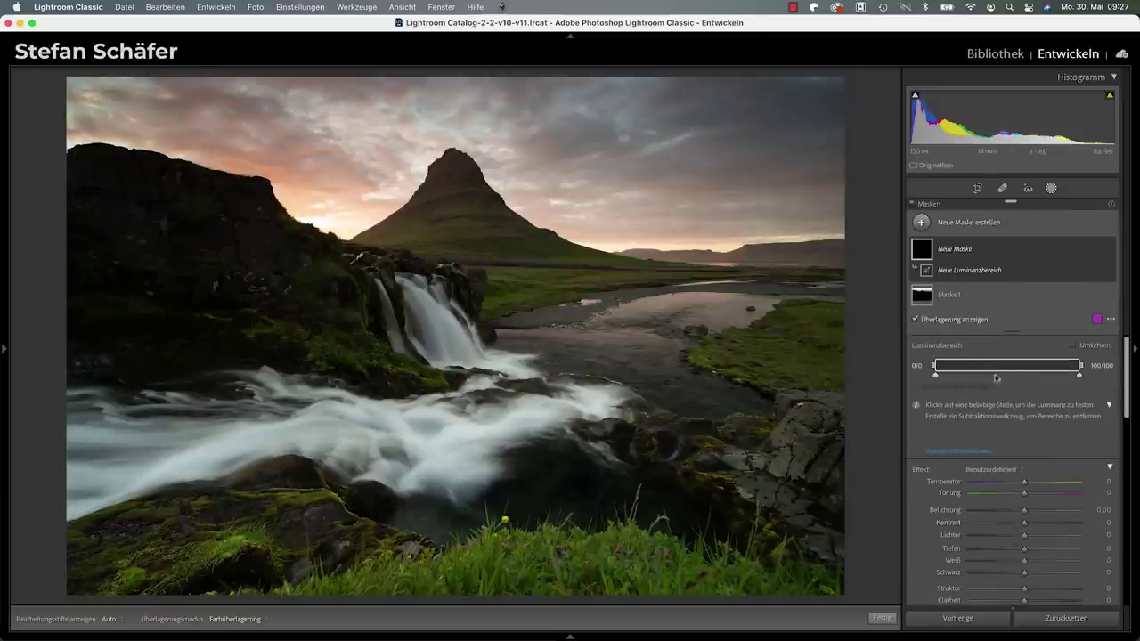
{"action": "left_click_drag", "start_coordinate": [1079, 378], "coordinate": [973, 384]}
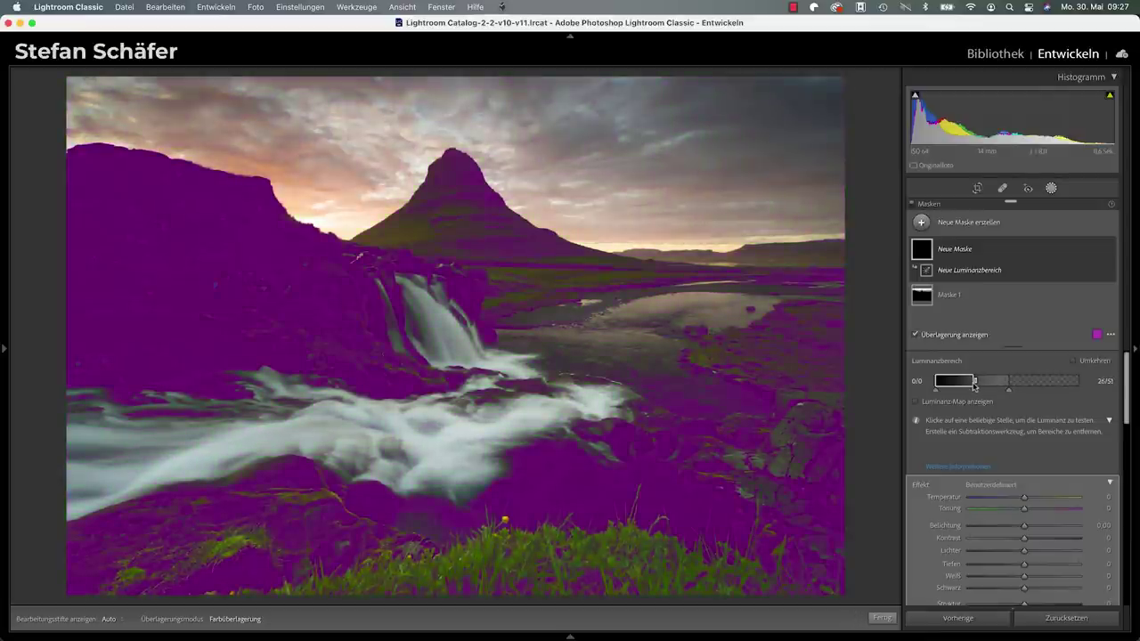
{"action": "left_click_drag", "start_coordinate": [1007, 392], "coordinate": [1021, 392]}
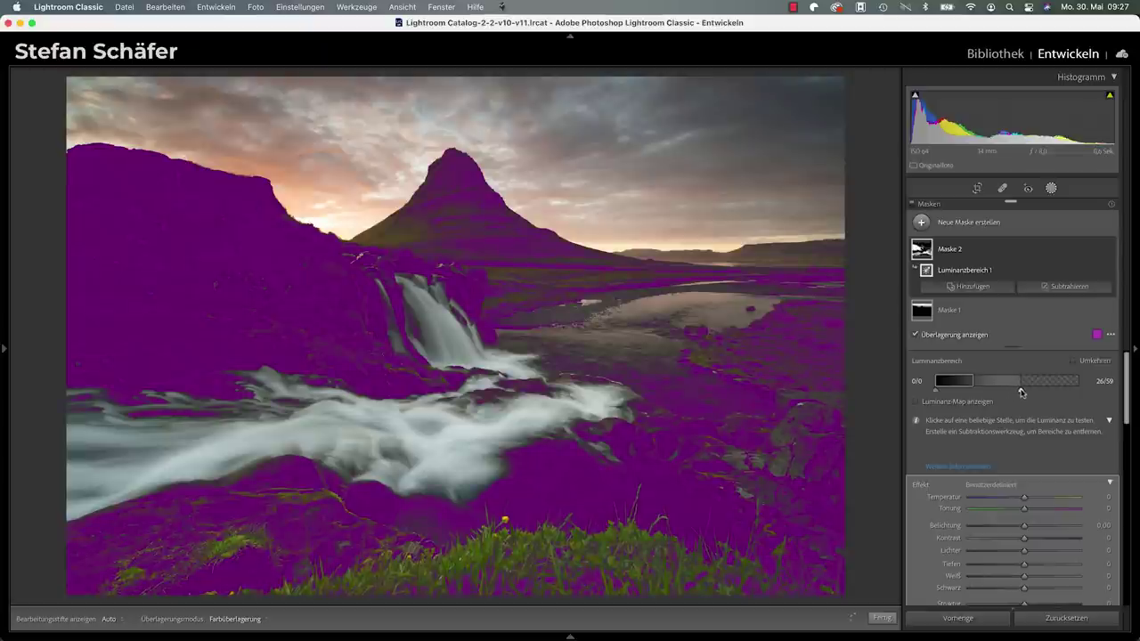
{"action": "left_click_drag", "start_coordinate": [976, 384], "coordinate": [978, 384]}
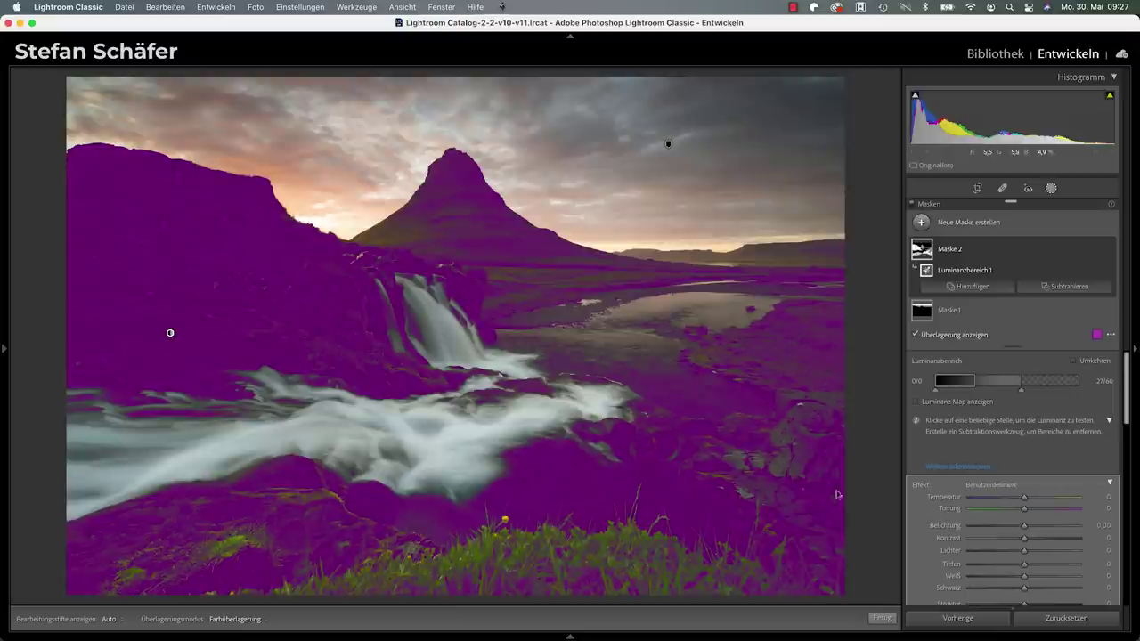
Hide the overlay, lift Shadows to +31, and widen the luminance range to 21/100.
{"action": "key", "text": "o"}
{"action": "mouse_move", "coordinate": [1030, 567]}
{"action": "left_mouse_down"}
{"action": "mouse_move", "coordinate": [1063, 567]}
{"action": "mouse_move", "coordinate": [1041, 566]}
{"action": "left_mouse_up"}
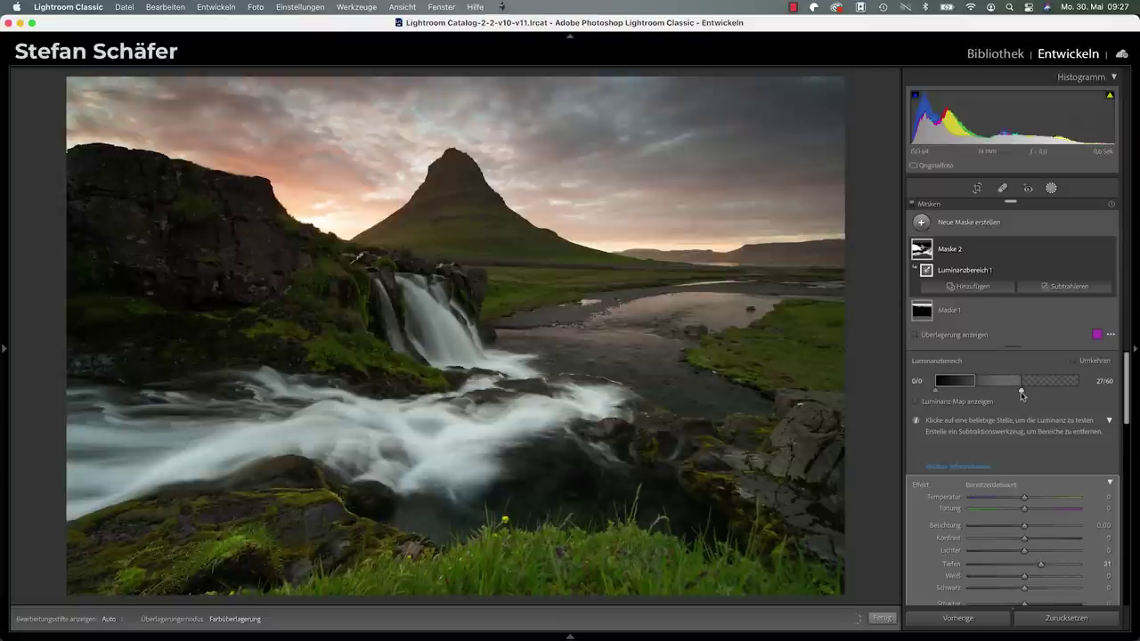
{"action": "left_click_drag", "start_coordinate": [1022, 394], "coordinate": [1083, 395]}
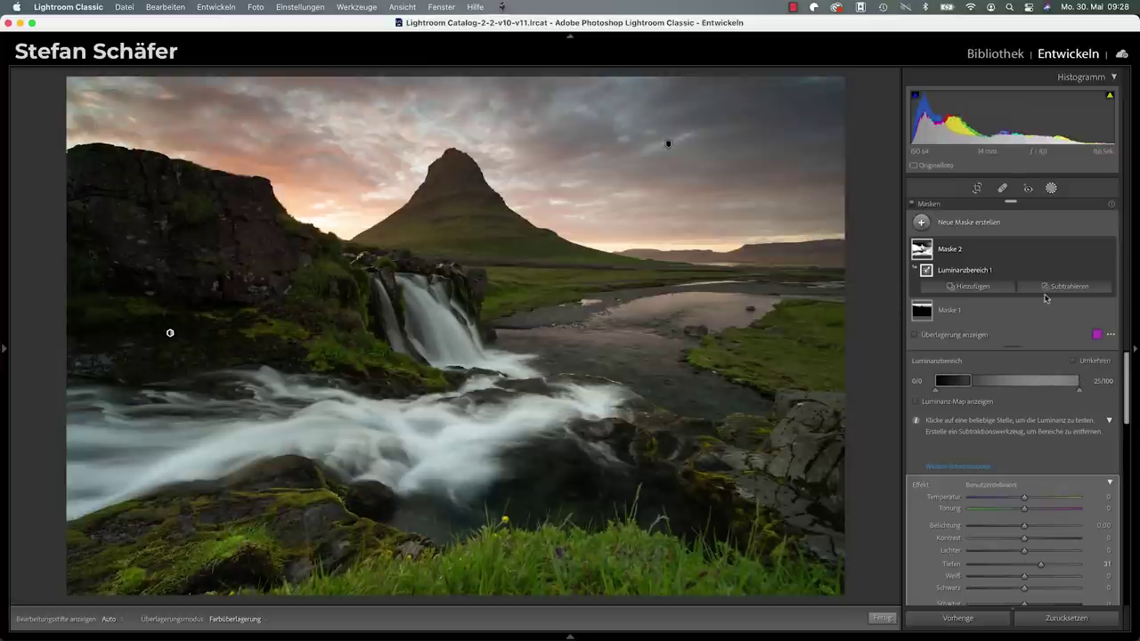
{"action": "mouse_move", "coordinate": [1014, 249]}
{"action": "left_click", "coordinate": [1108, 250]}
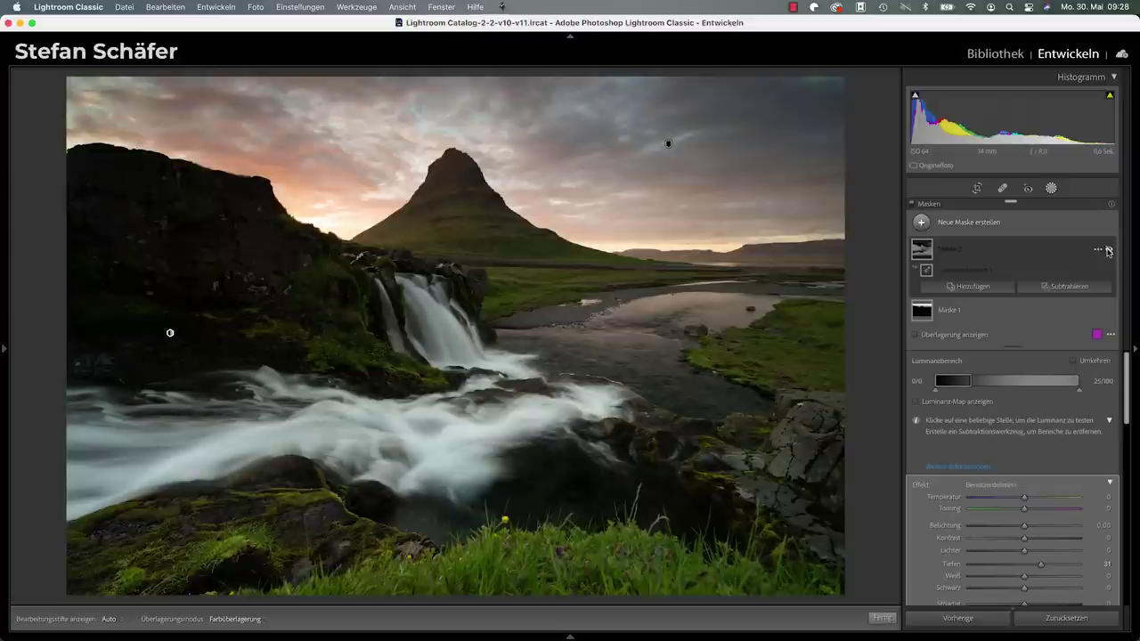
{"action": "left_click", "coordinate": [1109, 250]}
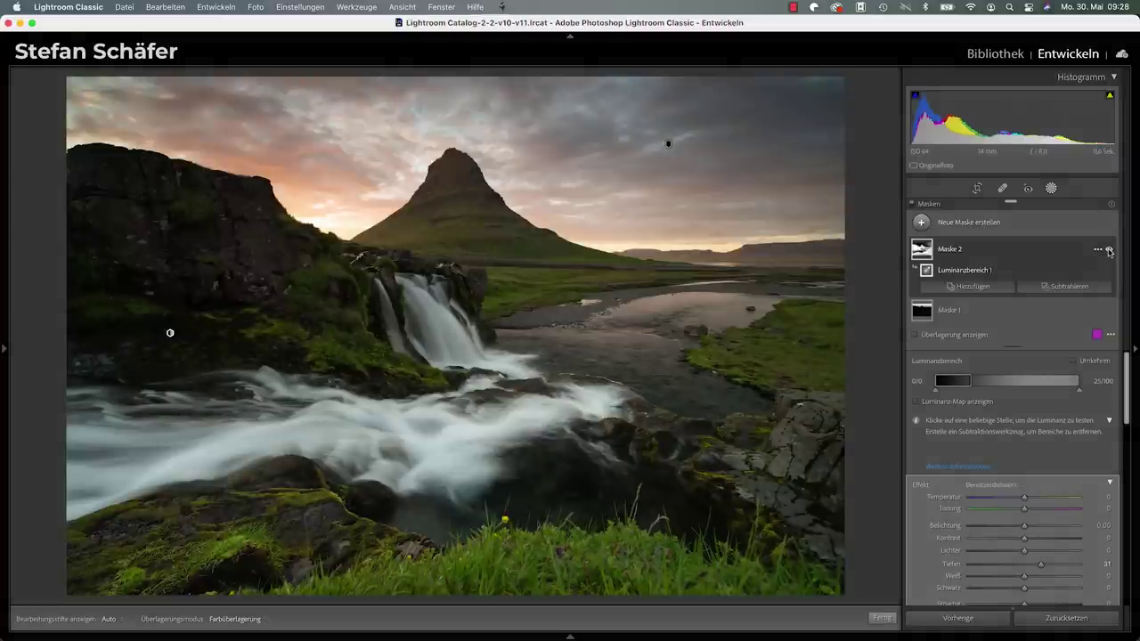
{"action": "left_click", "coordinate": [1109, 250]}
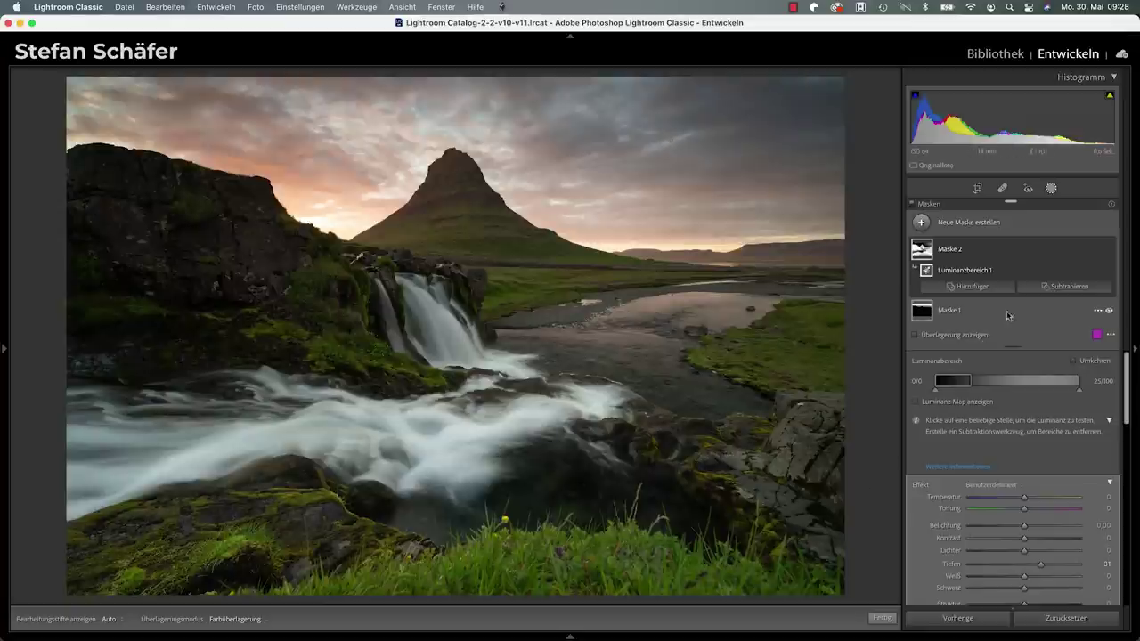
Subtract a brush from Mask 2 by painting over the lower-right and left foreground rocks.
{"action": "left_click", "coordinate": [1062, 290]}
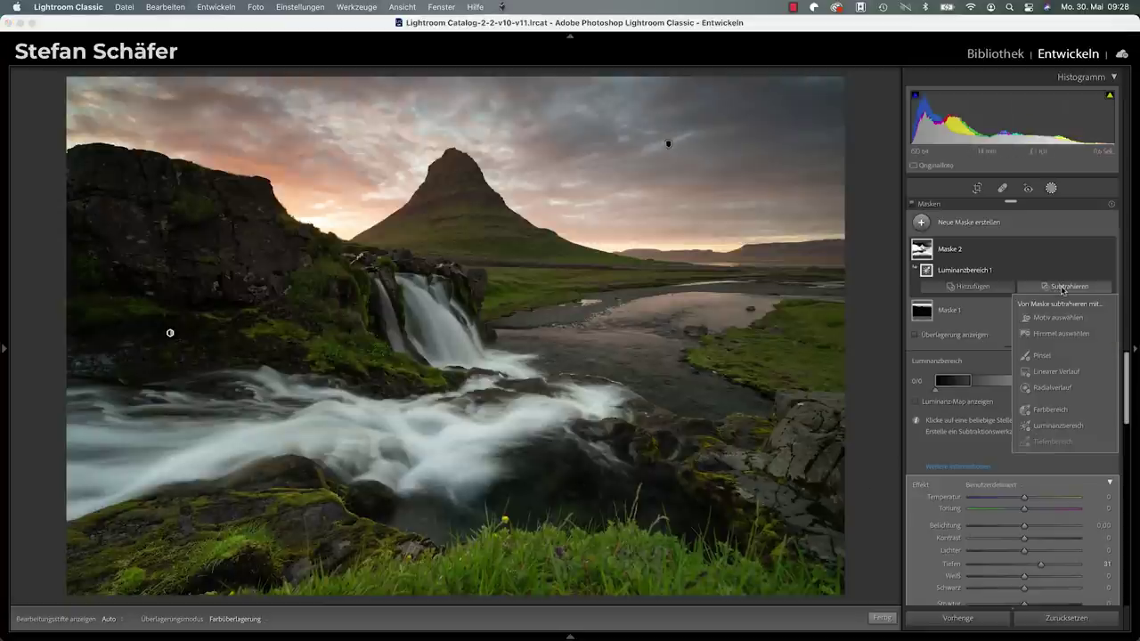
{"action": "left_click", "coordinate": [1051, 357]}
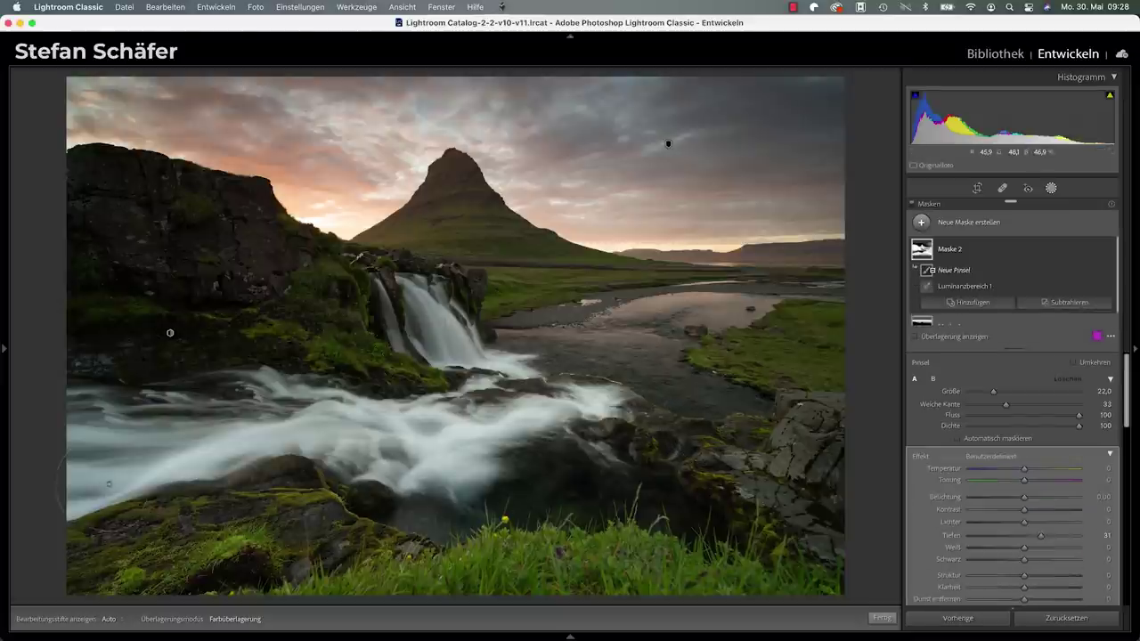
{"action": "key", "text": "h"}
{"action": "mouse_move", "coordinate": [552, 567]}
{"action": "left_mouse_down"}
{"action": "mouse_move", "coordinate": [718, 568]}
{"action": "mouse_move", "coordinate": [449, 561]}
{"action": "mouse_move", "coordinate": [734, 551]}
{"action": "mouse_move", "coordinate": [805, 490]}
{"action": "mouse_move", "coordinate": [792, 418]}
{"action": "mouse_move", "coordinate": [641, 490]}
{"action": "mouse_move", "coordinate": [667, 418]}
{"action": "mouse_move", "coordinate": [748, 378]}
{"action": "left_mouse_up"}
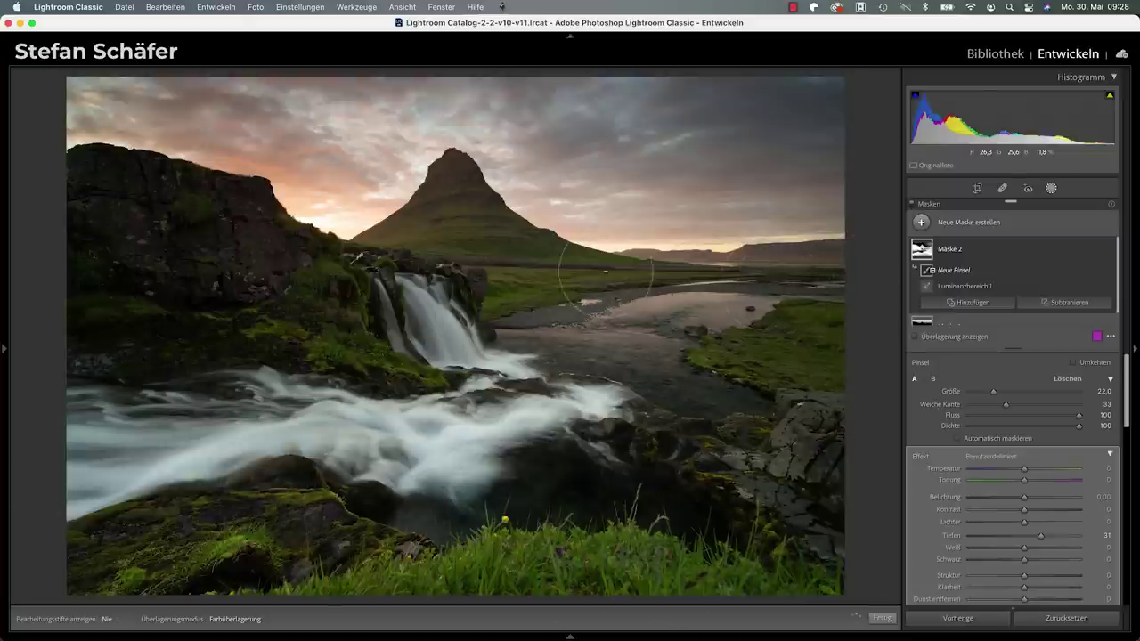
{"action": "left_click_drag", "start_coordinate": [170, 333], "coordinate": [316, 347]}
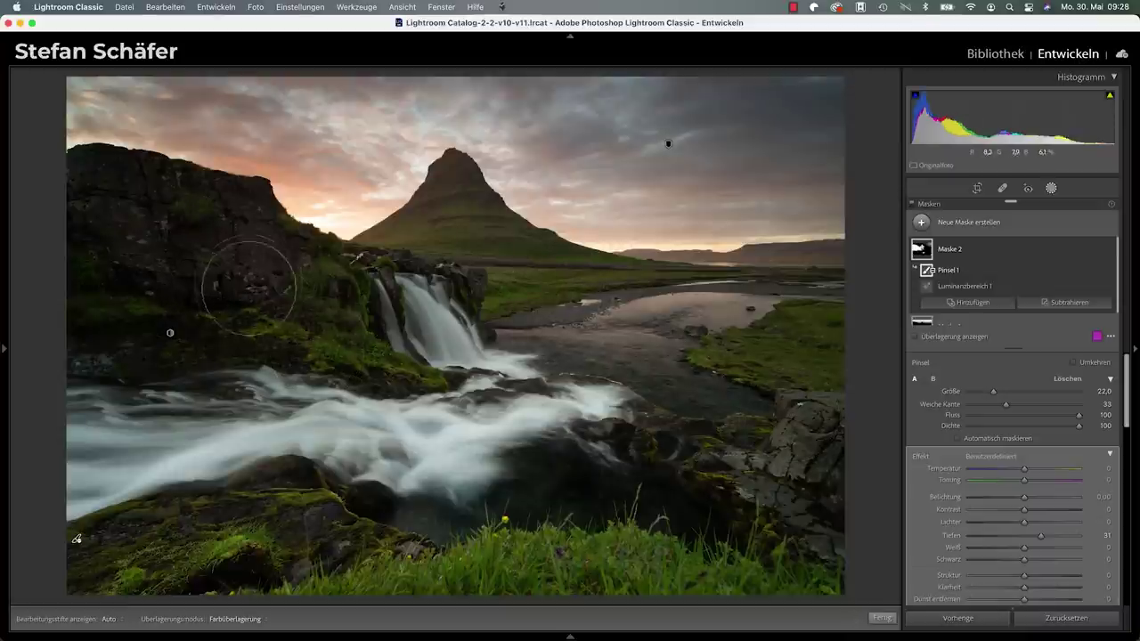
{"action": "key", "text": "h"}
{"action": "key", "text": "h"}
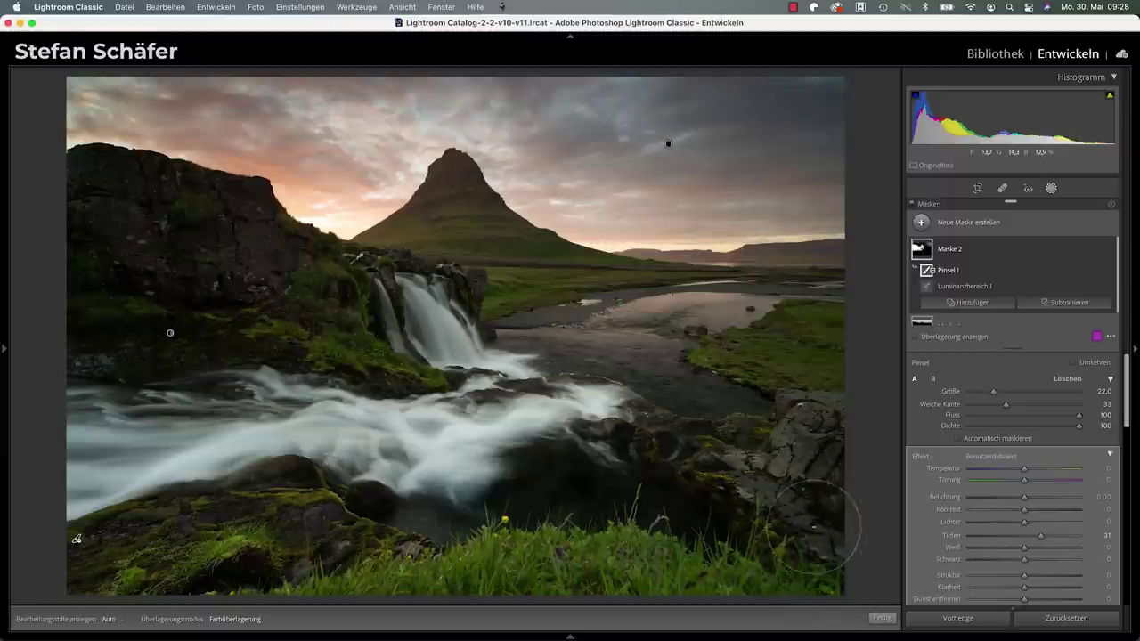
{"action": "key", "text": "h"}
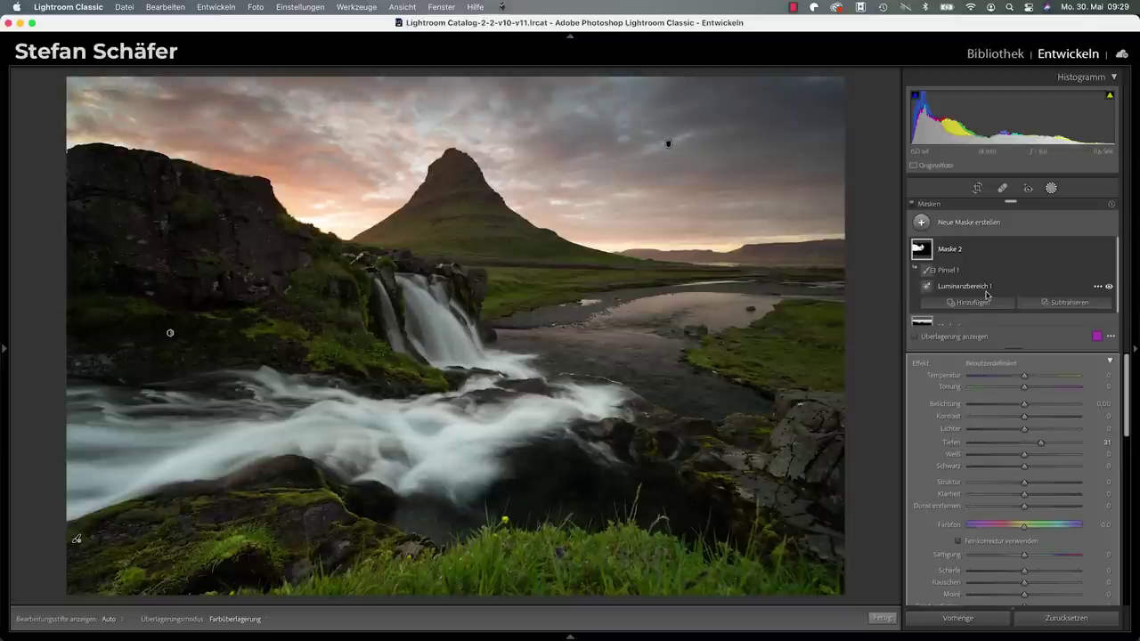
Add a Color Range mask sampled from the green grass, with Refine set to 35.
{"action": "left_click", "coordinate": [958, 226]}
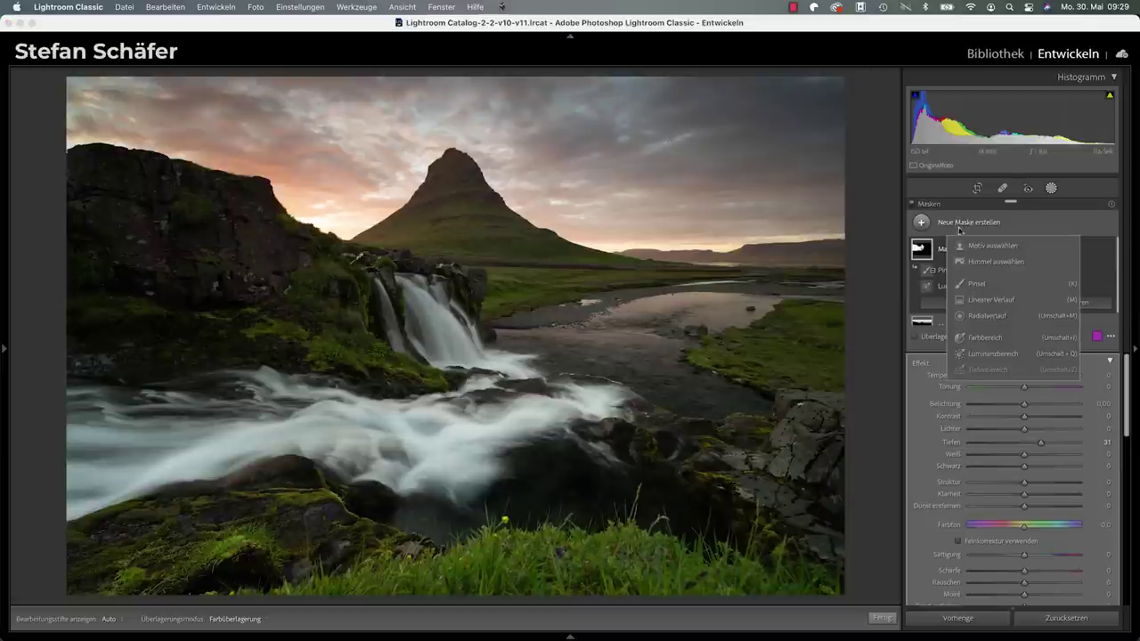
{"action": "left_click", "coordinate": [982, 339]}
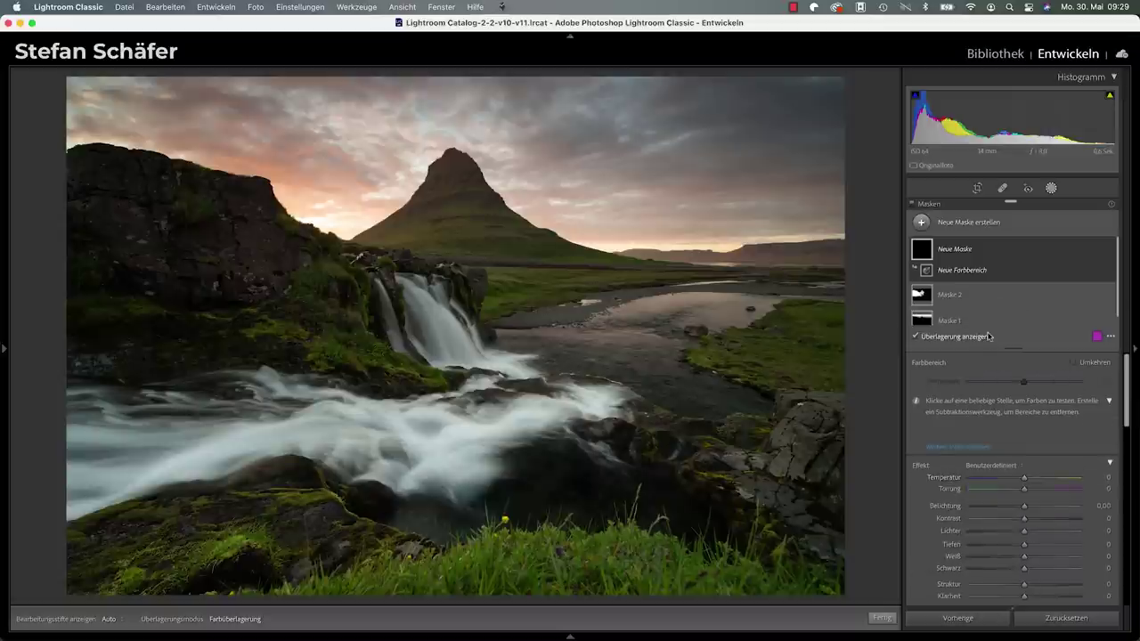
{"action": "mouse_move", "coordinate": [823, 312]}
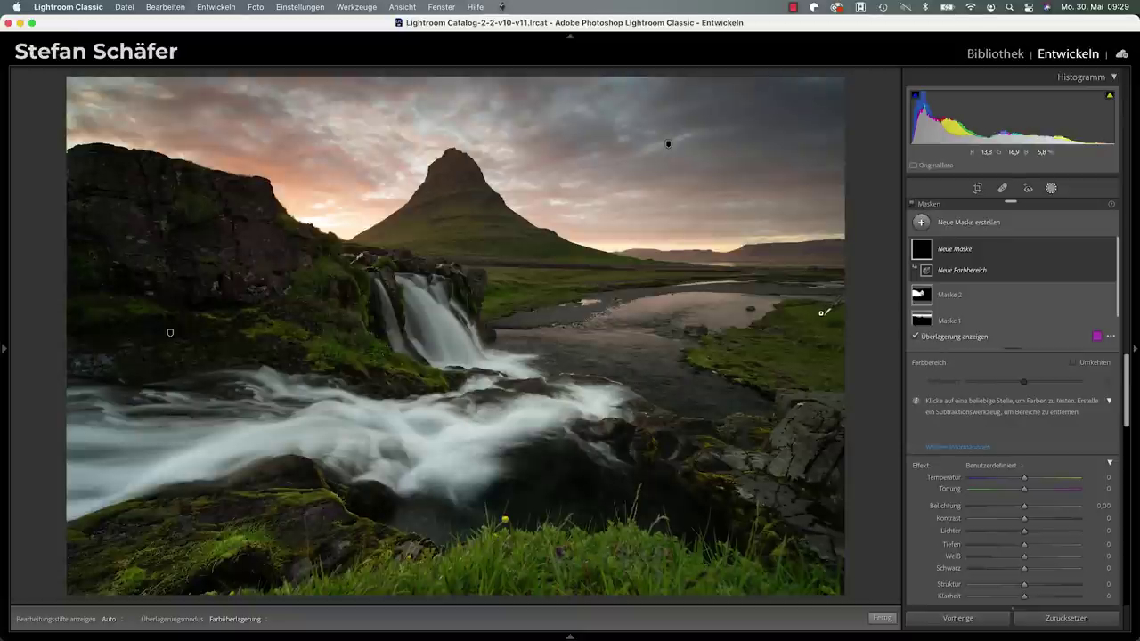
{"action": "left_click", "coordinate": [821, 314]}
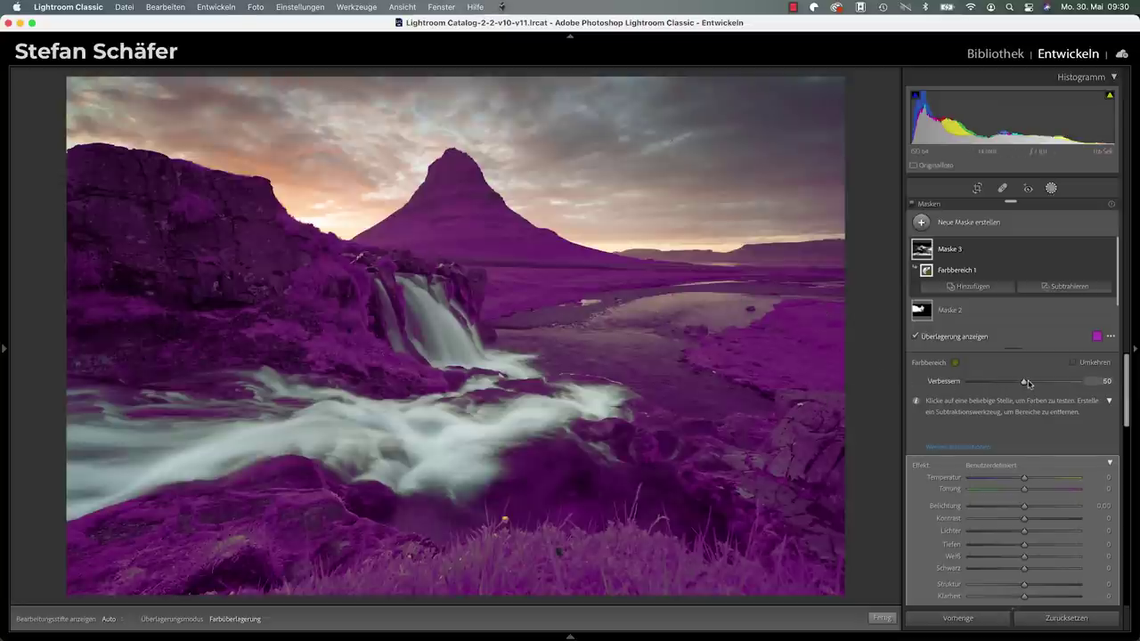
{"action": "mouse_move", "coordinate": [1027, 383]}
{"action": "left_mouse_down"}
{"action": "mouse_move", "coordinate": [987, 385]}
{"action": "mouse_move", "coordinate": [1014, 385]}
{"action": "left_mouse_up"}
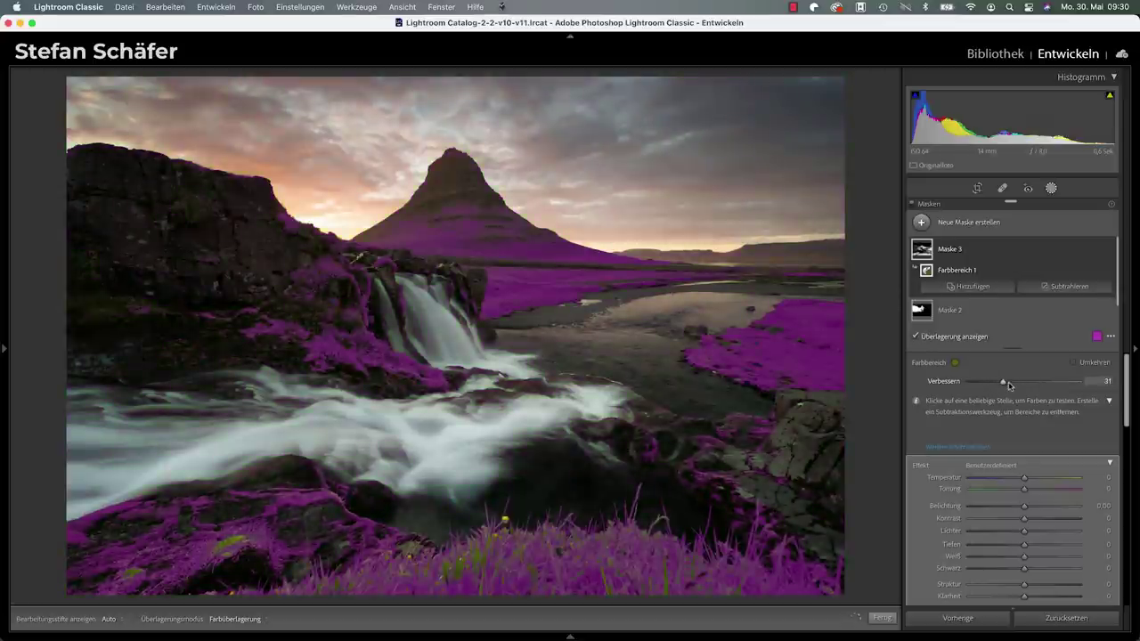
{"action": "left_click_drag", "start_coordinate": [1014, 383], "coordinate": [1009, 385]}
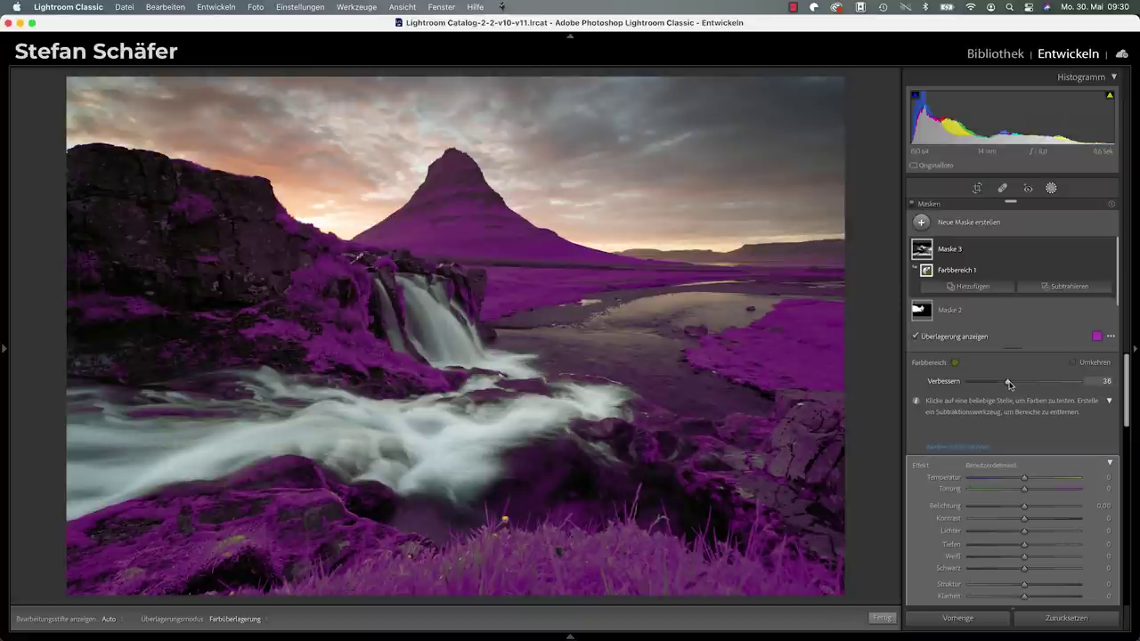
{"action": "left_click_drag", "start_coordinate": [1009, 383], "coordinate": [1007, 384]}
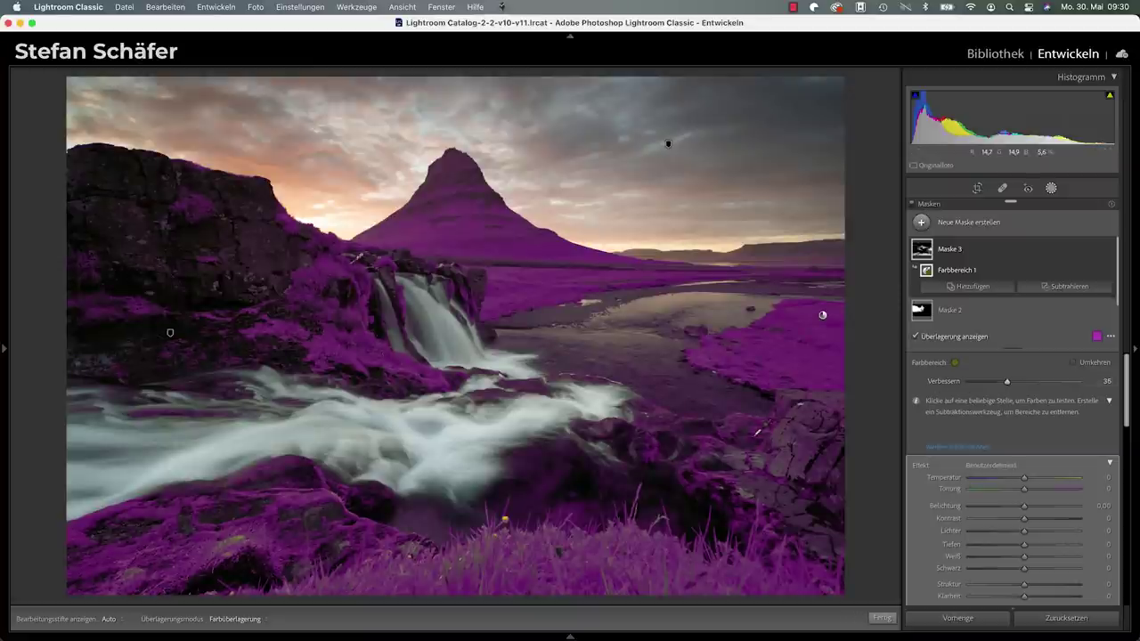
Hide the overlay and give the grass mask Temperature 30, Highlights +35, and added Contrast.
{"action": "left_click", "coordinate": [1023, 479]}
{"action": "key", "text": "o"}
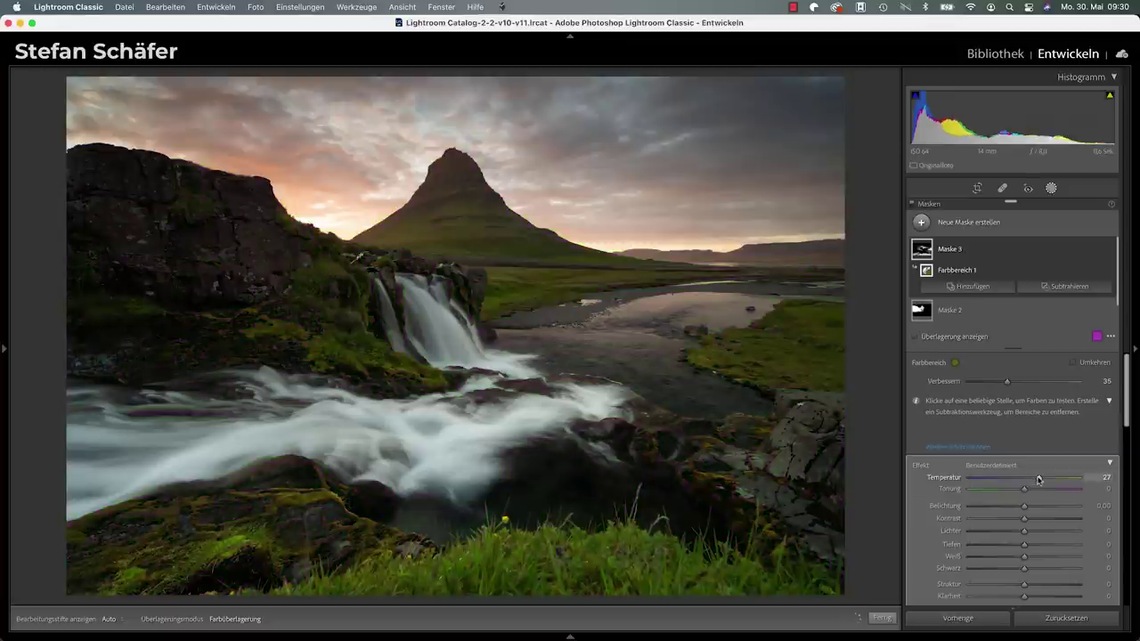
{"action": "left_click_drag", "start_coordinate": [1039, 479], "coordinate": [1040, 479]}
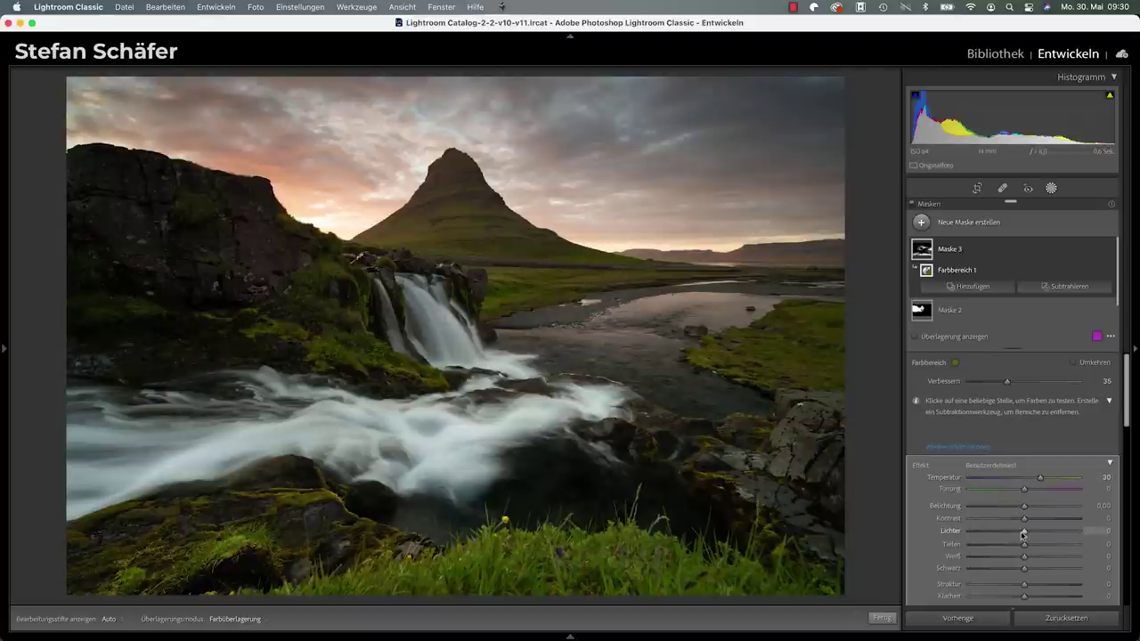
{"action": "mouse_move", "coordinate": [1026, 533]}
{"action": "left_mouse_down"}
{"action": "mouse_move", "coordinate": [1041, 532]}
{"action": "mouse_move", "coordinate": [984, 531]}
{"action": "mouse_move", "coordinate": [1044, 532]}
{"action": "left_mouse_up"}
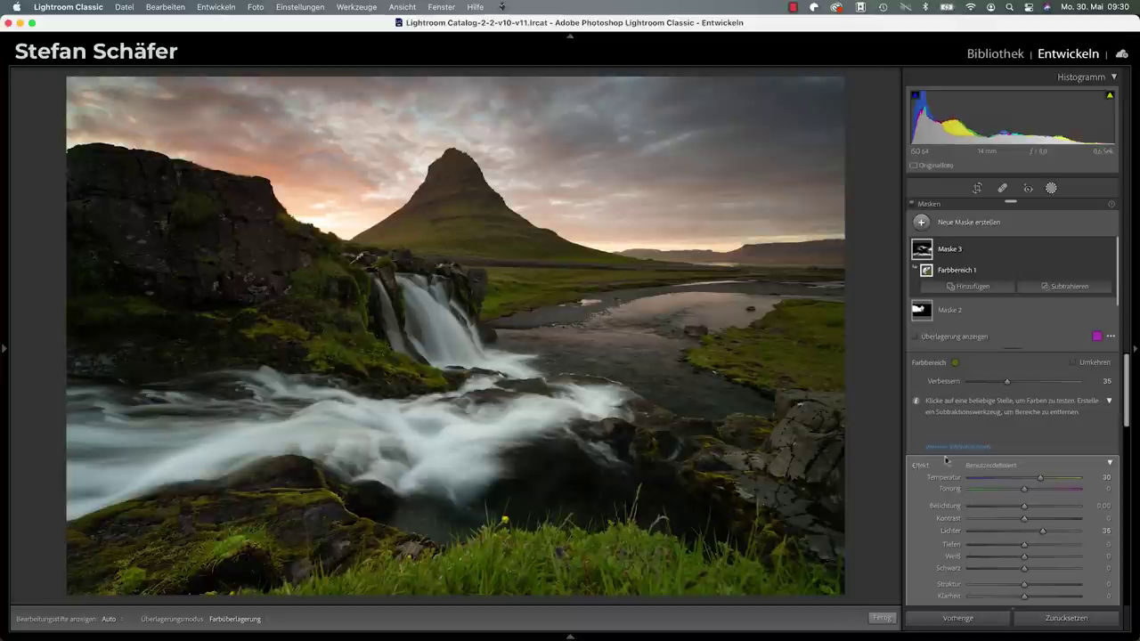
{"action": "left_click_drag", "start_coordinate": [1026, 520], "coordinate": [1036, 521]}
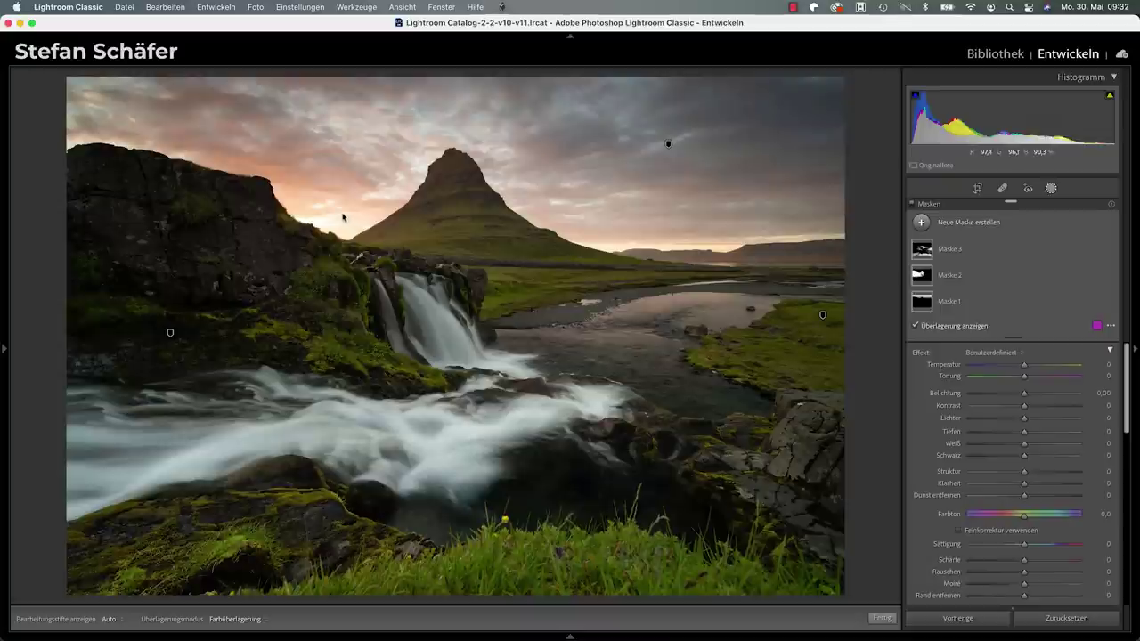
{"action": "mouse_move", "coordinate": [949, 275]}
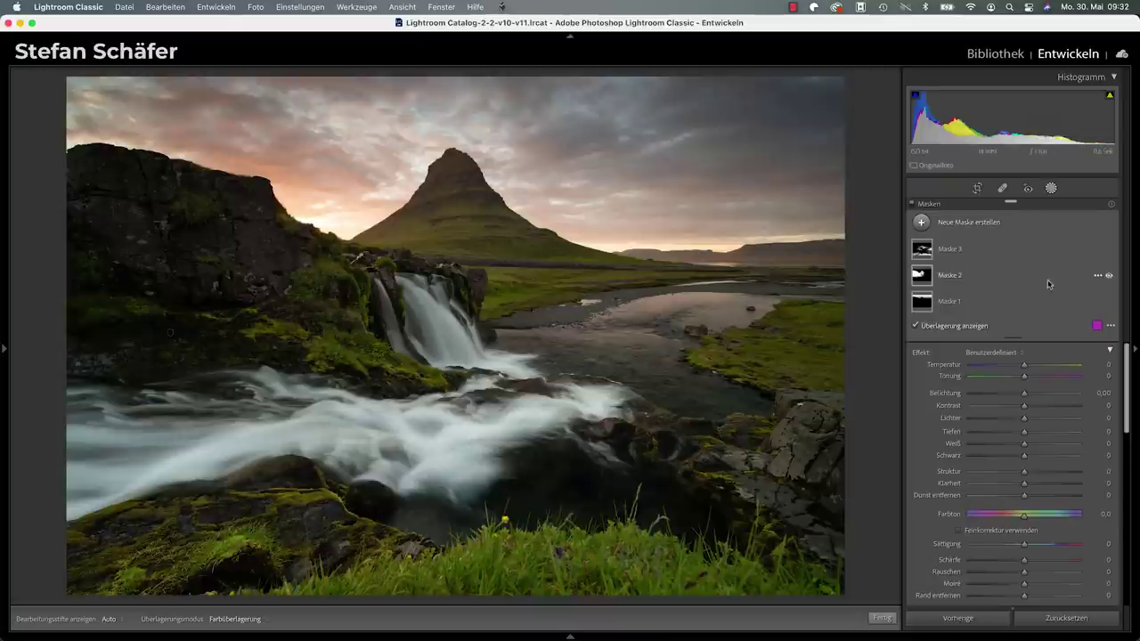
Draw a radial gradient mask positioned around the mountain and sky.
{"action": "left_click", "coordinate": [968, 225]}
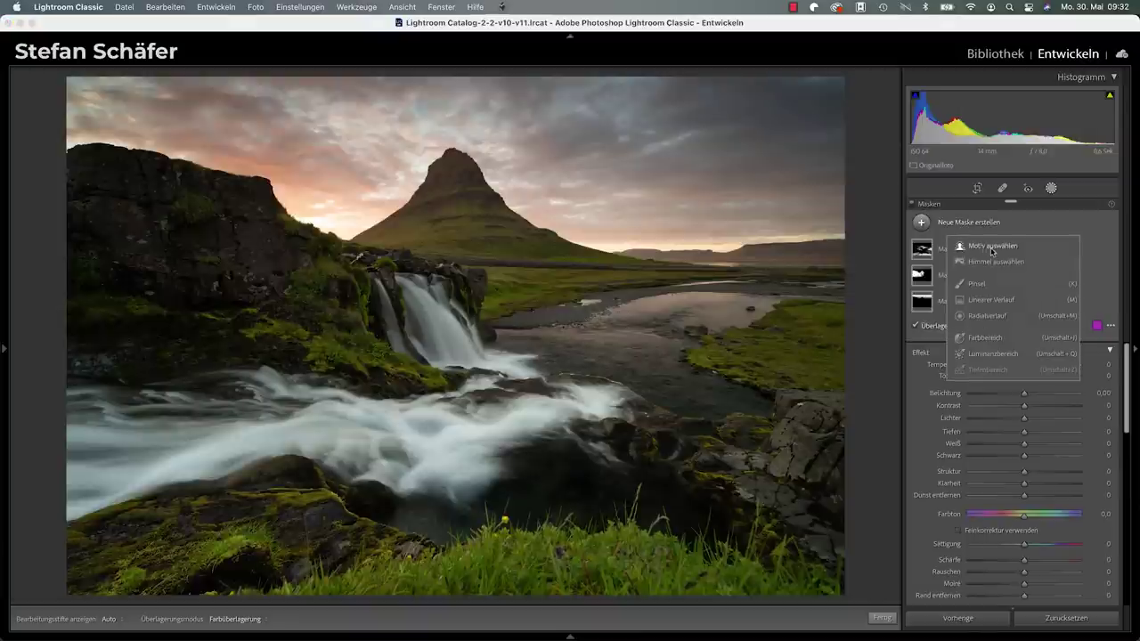
{"action": "left_click", "coordinate": [989, 316]}
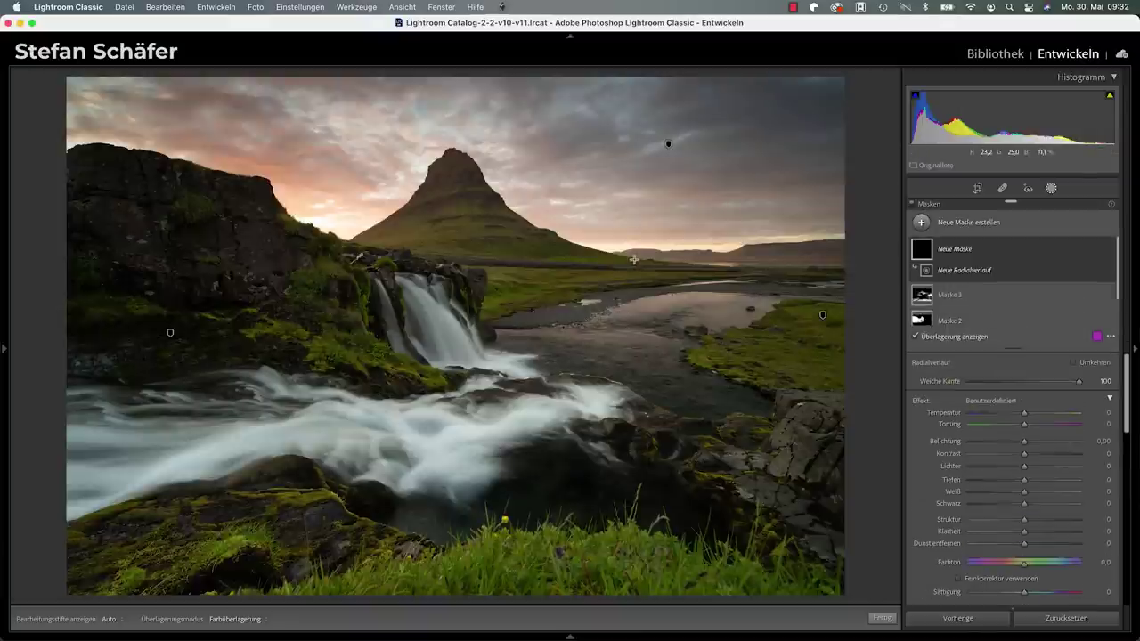
{"action": "left_click_drag", "start_coordinate": [349, 225], "coordinate": [740, 318]}
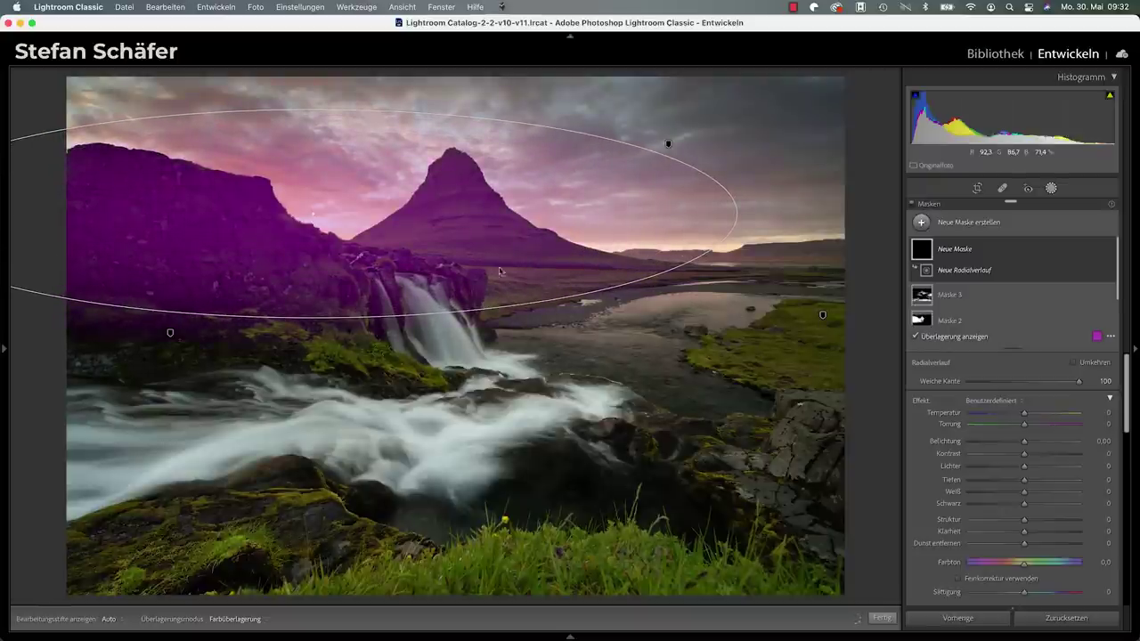
{"action": "left_click_drag", "start_coordinate": [313, 216], "coordinate": [325, 221]}
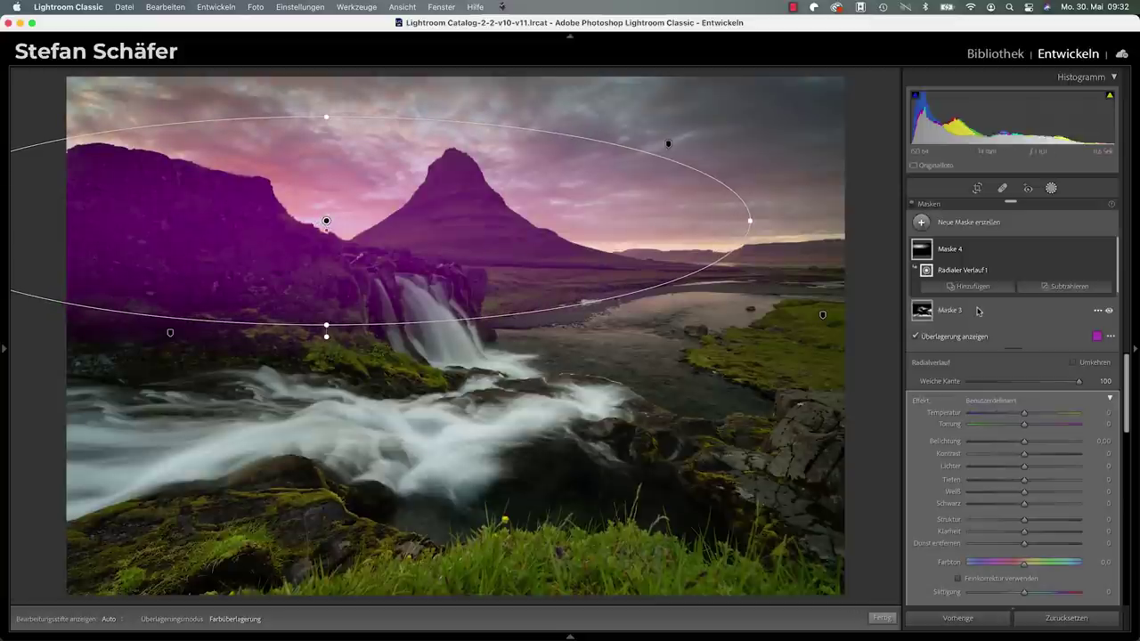
Set the radial mask to Temperature 38, Exposure 0.49, Clarity -14, and Dehaze -21.
{"action": "left_click_drag", "start_coordinate": [1024, 415], "coordinate": [1044, 416]}
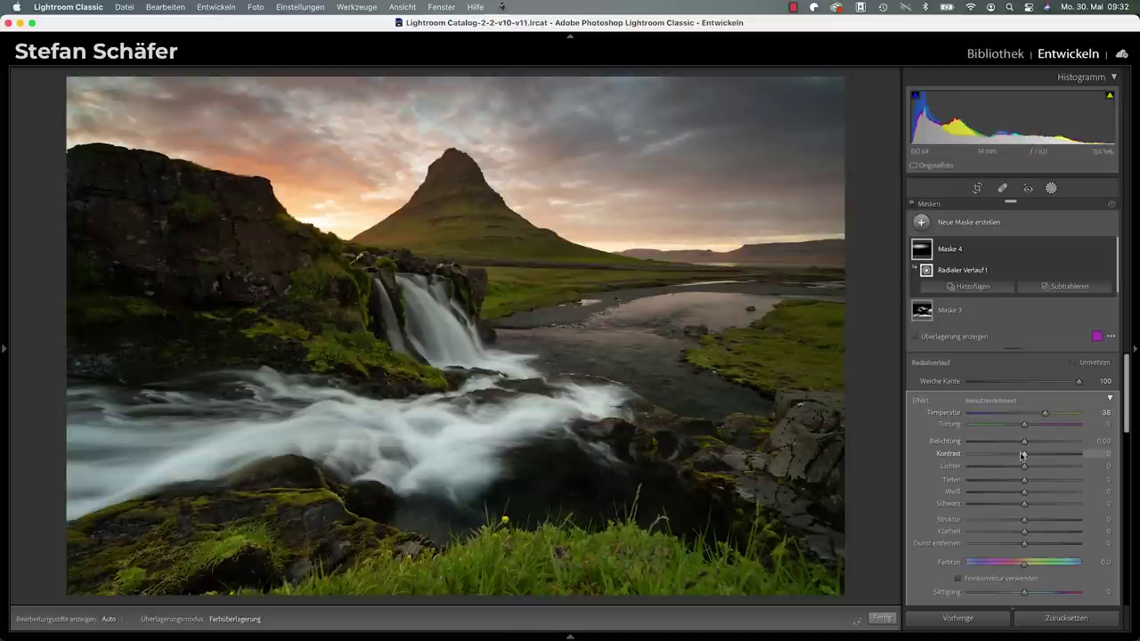
{"action": "left_click_drag", "start_coordinate": [1024, 442], "coordinate": [1030, 442]}
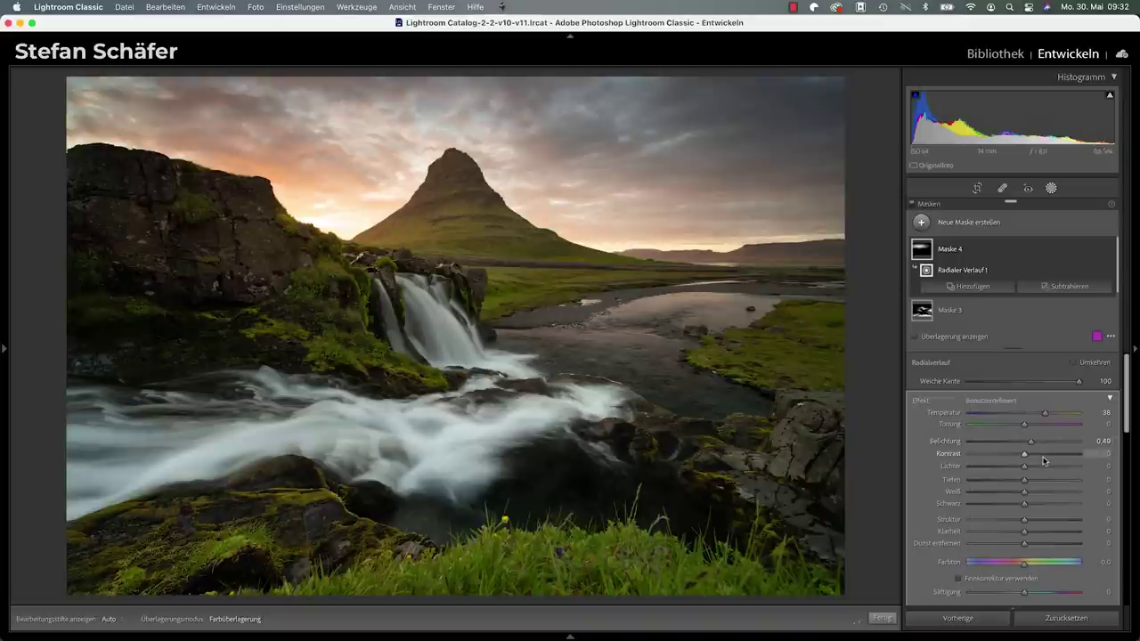
{"action": "left_click_drag", "start_coordinate": [1023, 545], "coordinate": [1014, 545]}
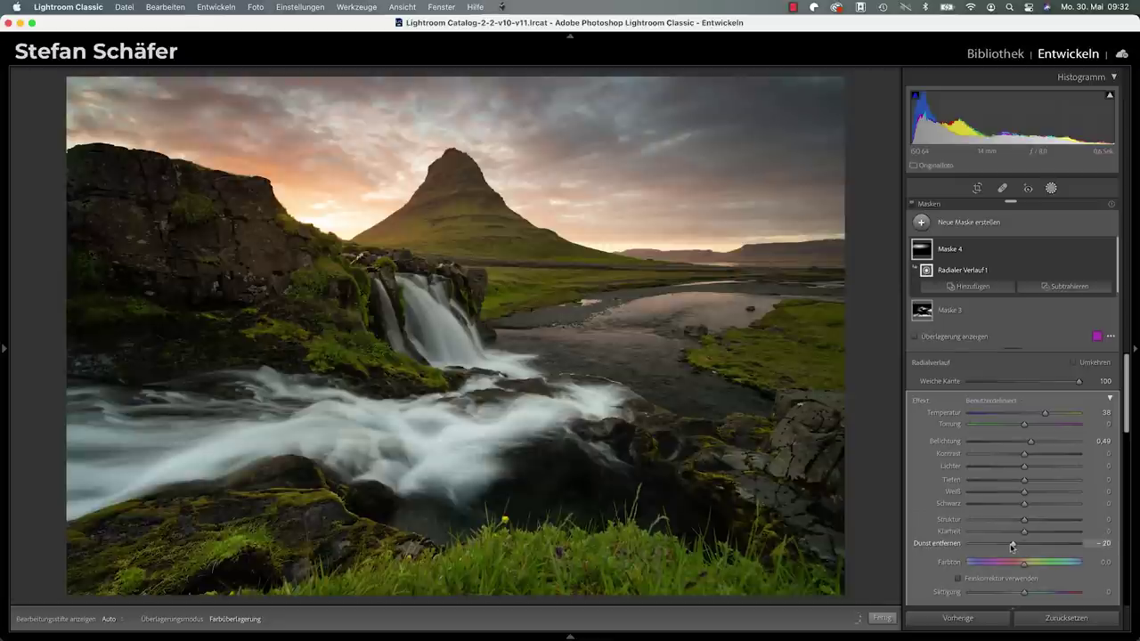
{"action": "left_click_drag", "start_coordinate": [1011, 547], "coordinate": [1017, 532]}
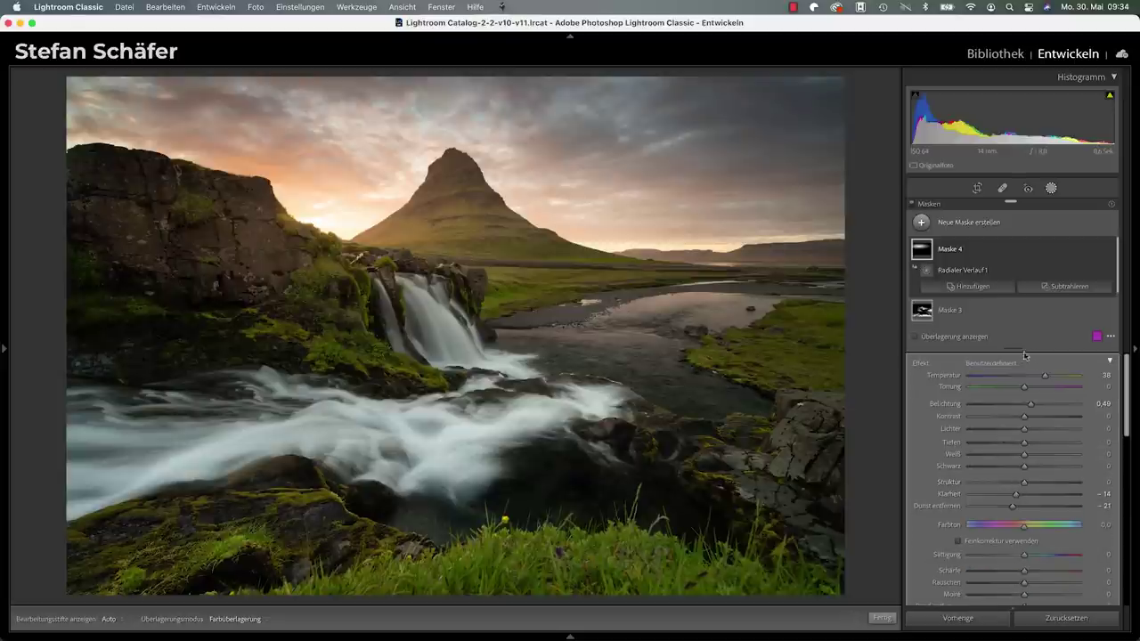
Intersect the mountain's radial mask with a luminance range set to about 70, lower end feathered to 14/64.
{"action": "key", "text": "alt"}
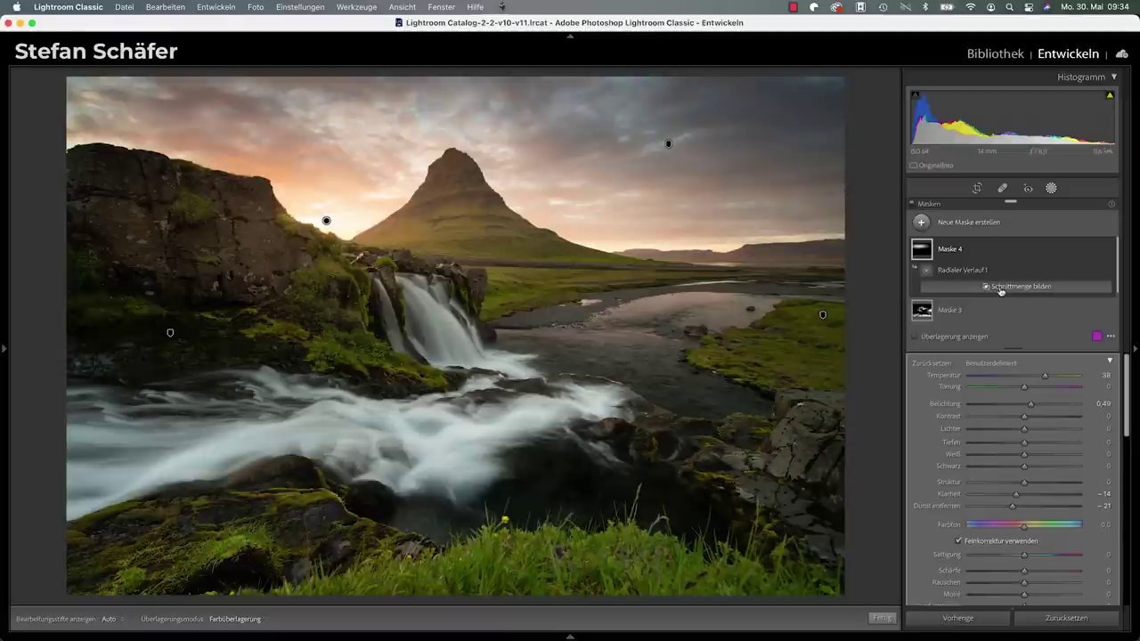
{"action": "left_click", "coordinate": [1001, 288]}
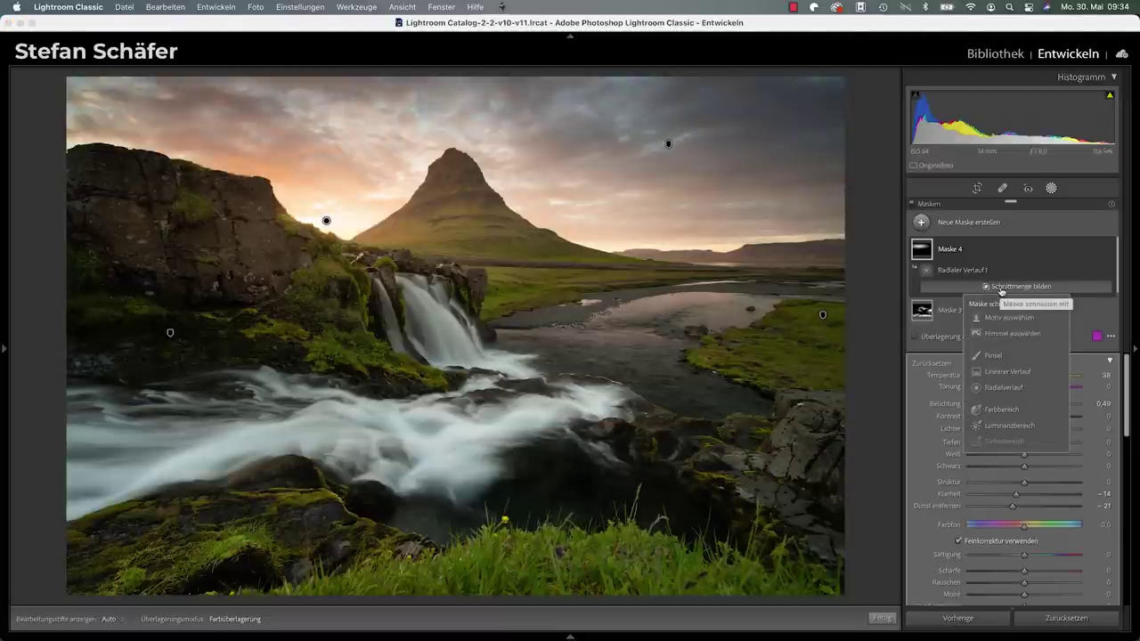
{"action": "left_click", "coordinate": [997, 426]}
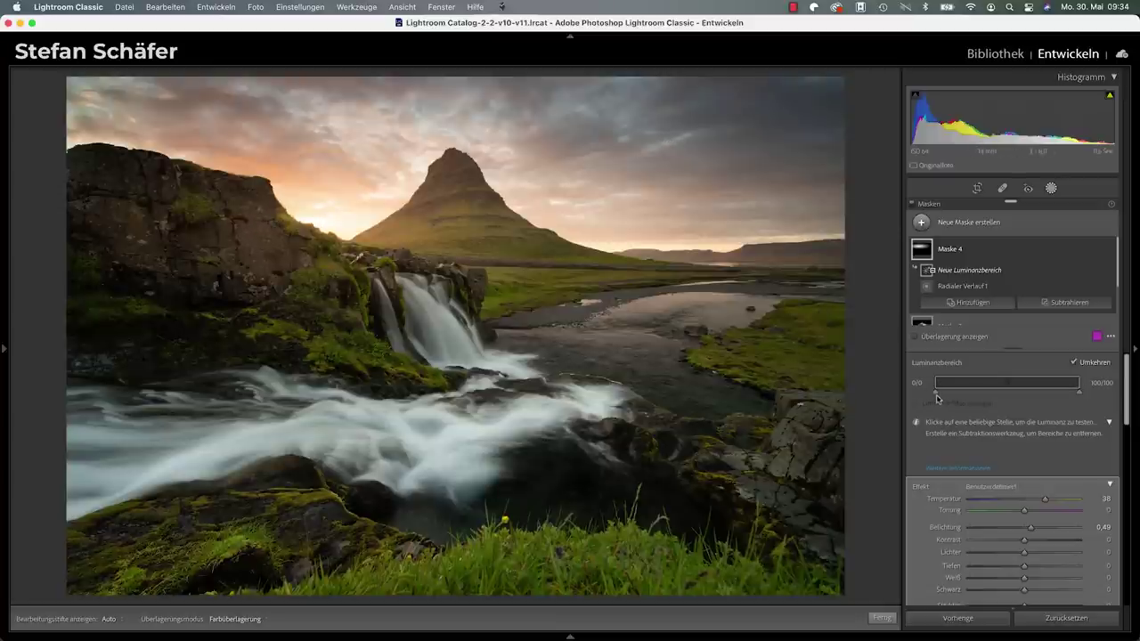
{"action": "left_click", "coordinate": [935, 393]}
{"action": "left_click_drag", "start_coordinate": [935, 394], "coordinate": [1032, 393]}
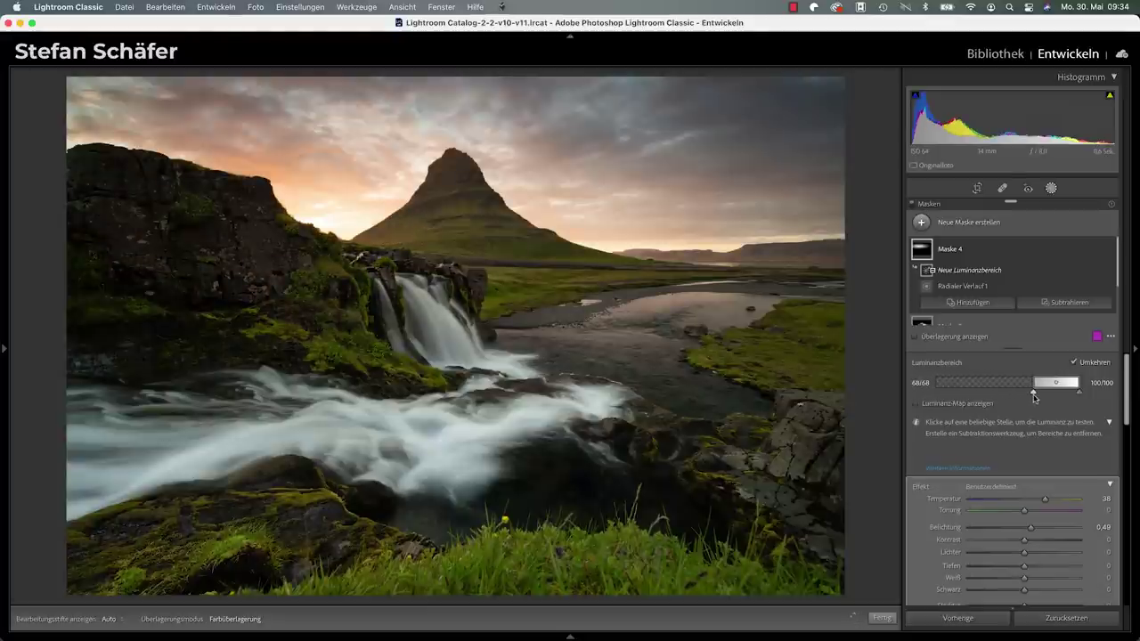
{"action": "left_click_drag", "start_coordinate": [1033, 394], "coordinate": [968, 395]}
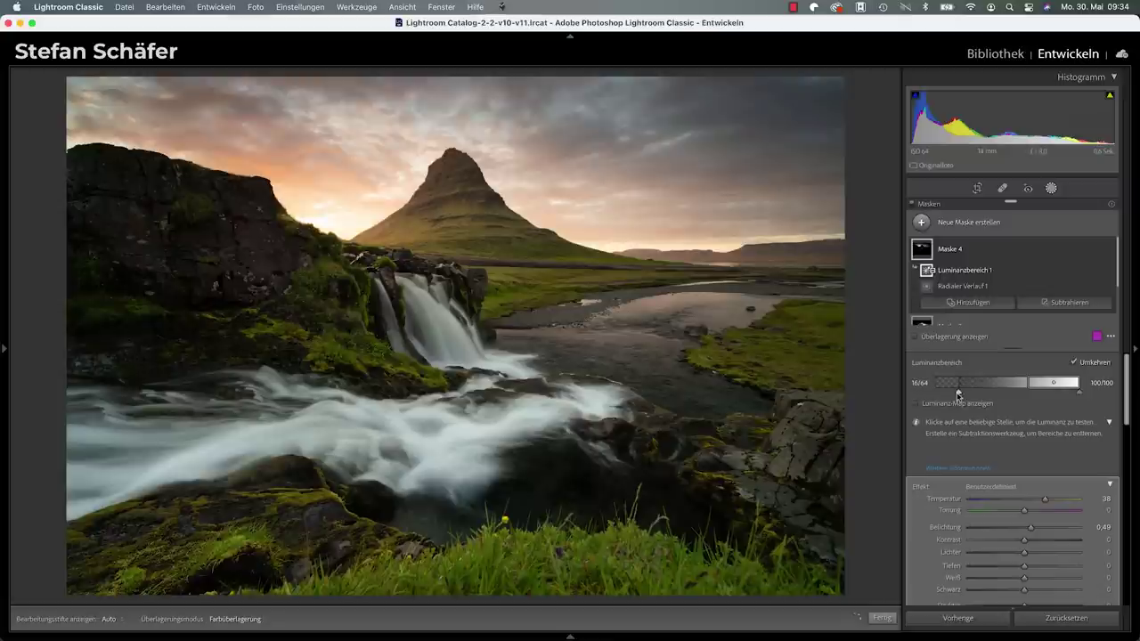
{"action": "left_click_drag", "start_coordinate": [968, 394], "coordinate": [951, 395]}
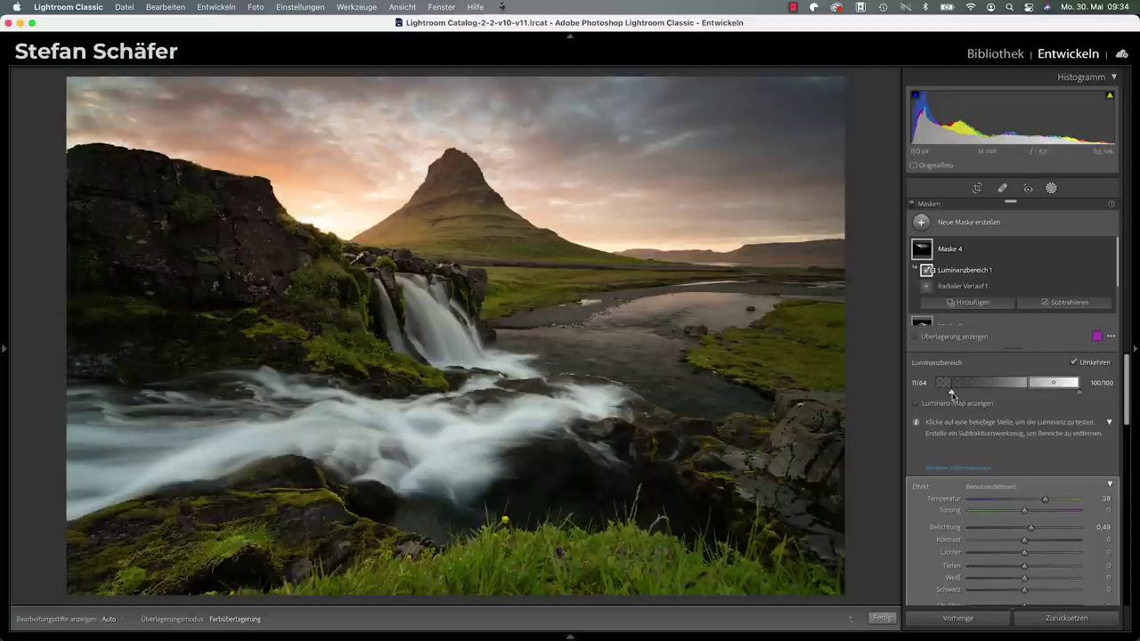
{"action": "mouse_move", "coordinate": [949, 250]}
{"action": "left_click", "coordinate": [1108, 251]}
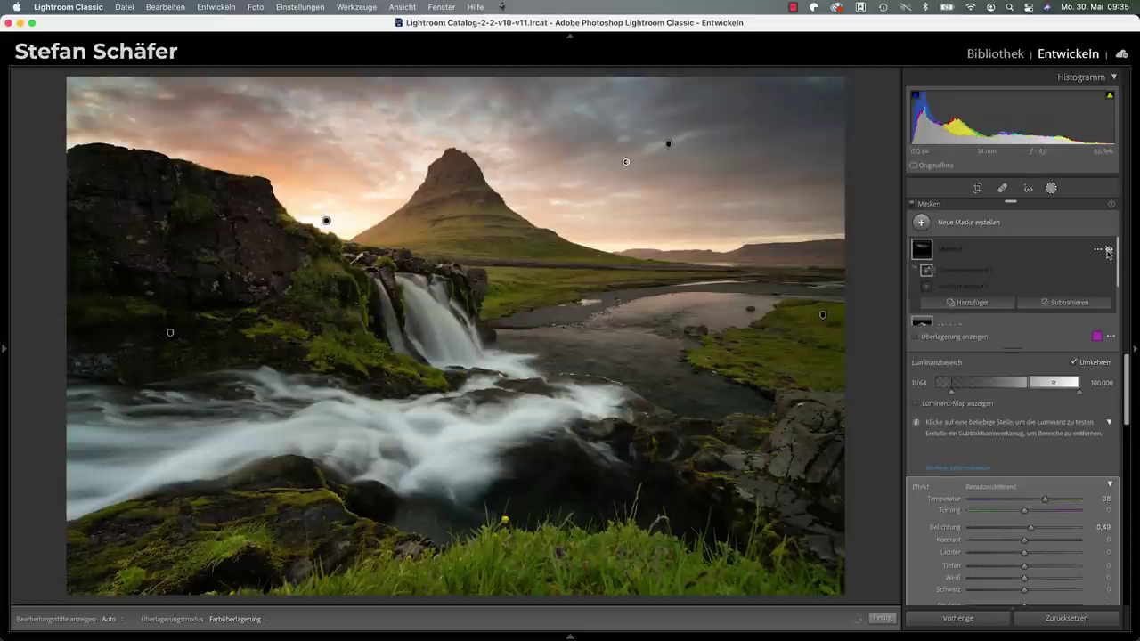
{"action": "left_click", "coordinate": [1108, 250]}
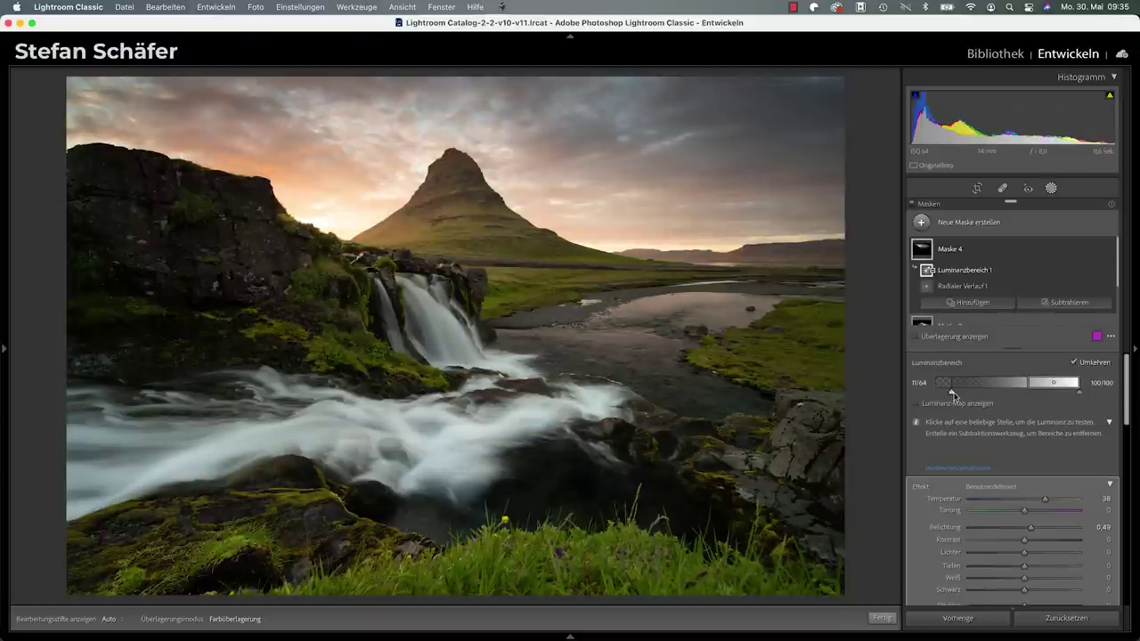
{"action": "scroll", "coordinate": [953, 396], "scroll_direction": "down", "scroll_amount": 5}
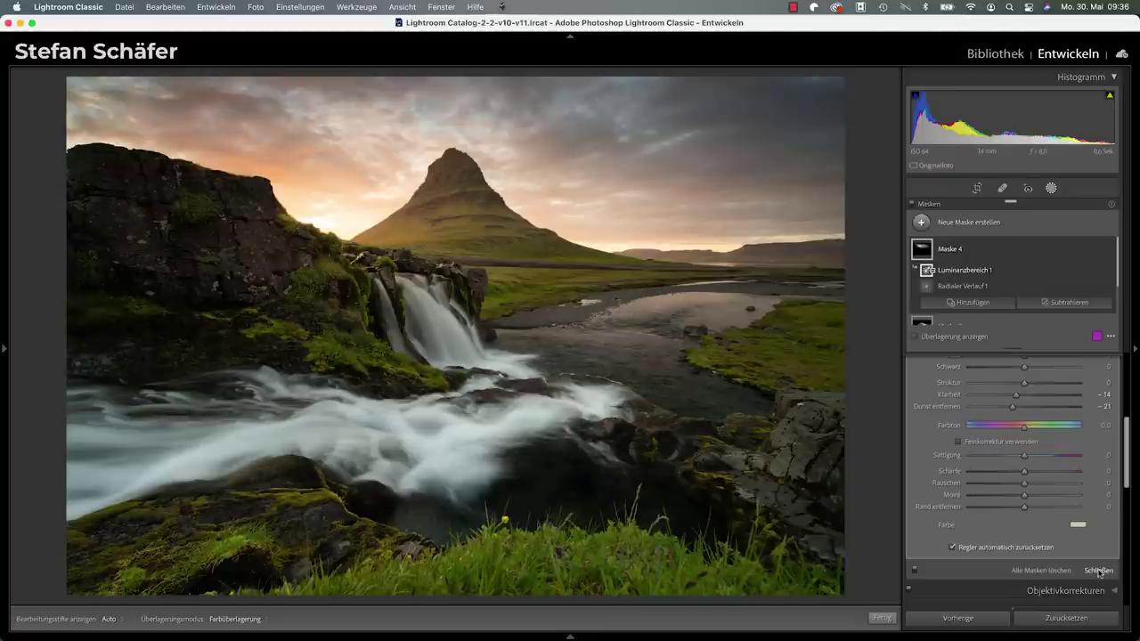
Close the Masken panel to return to the Grundeinstellungen adjustments.
{"action": "left_click", "coordinate": [1099, 571]}
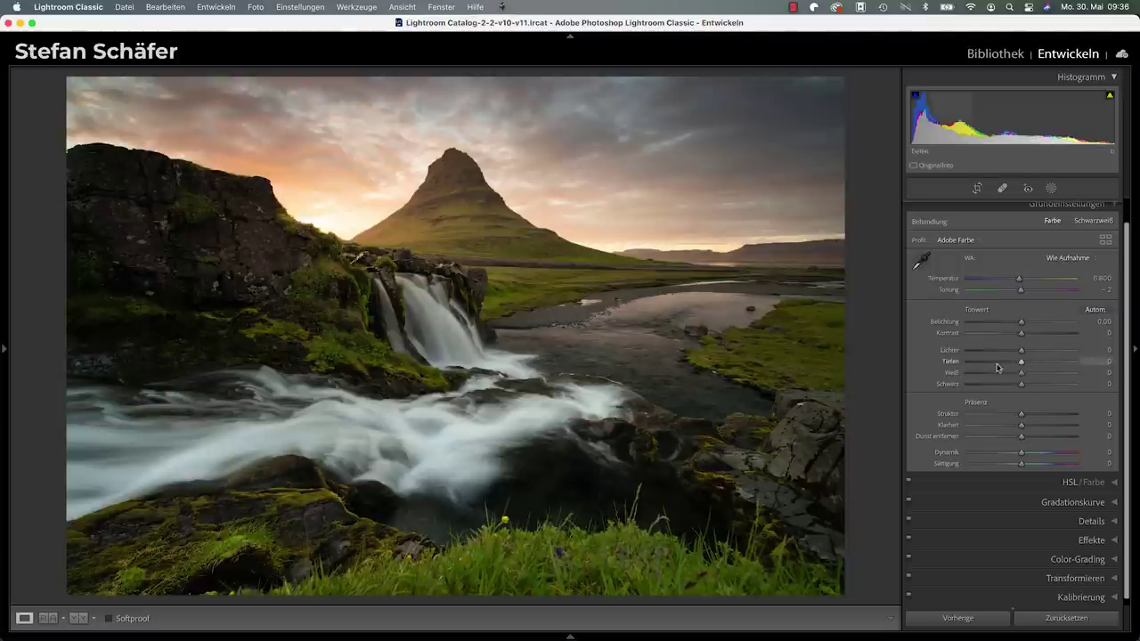
{"action": "key", "text": "backslash"}
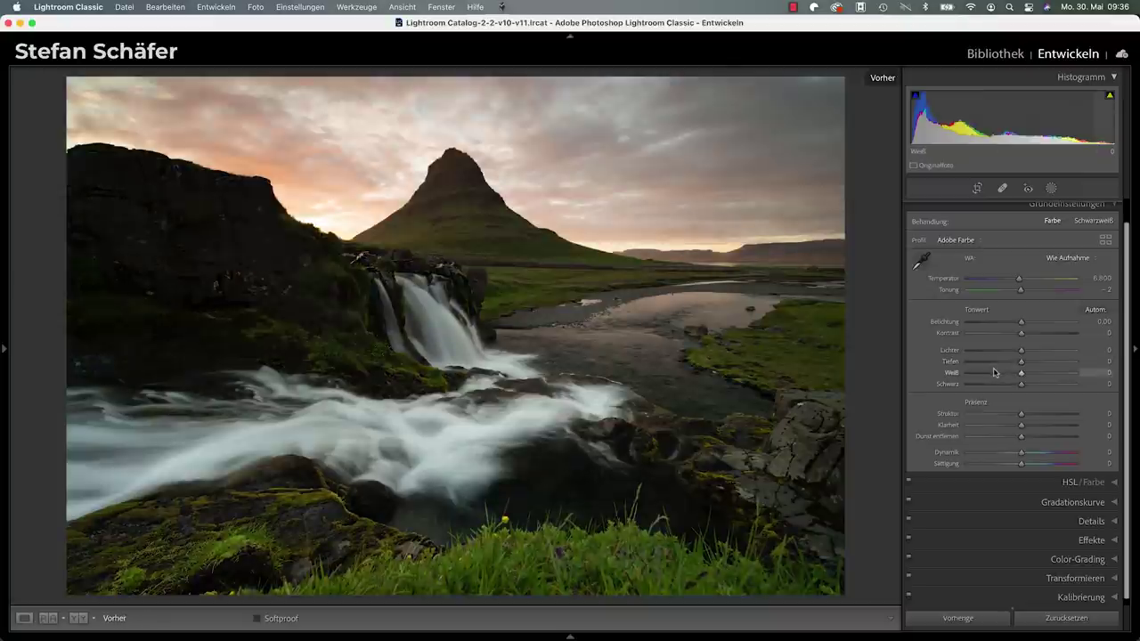
{"action": "key", "text": "backslash"}
{"action": "key", "text": "backslash"}
{"action": "key", "text": "backslash"}
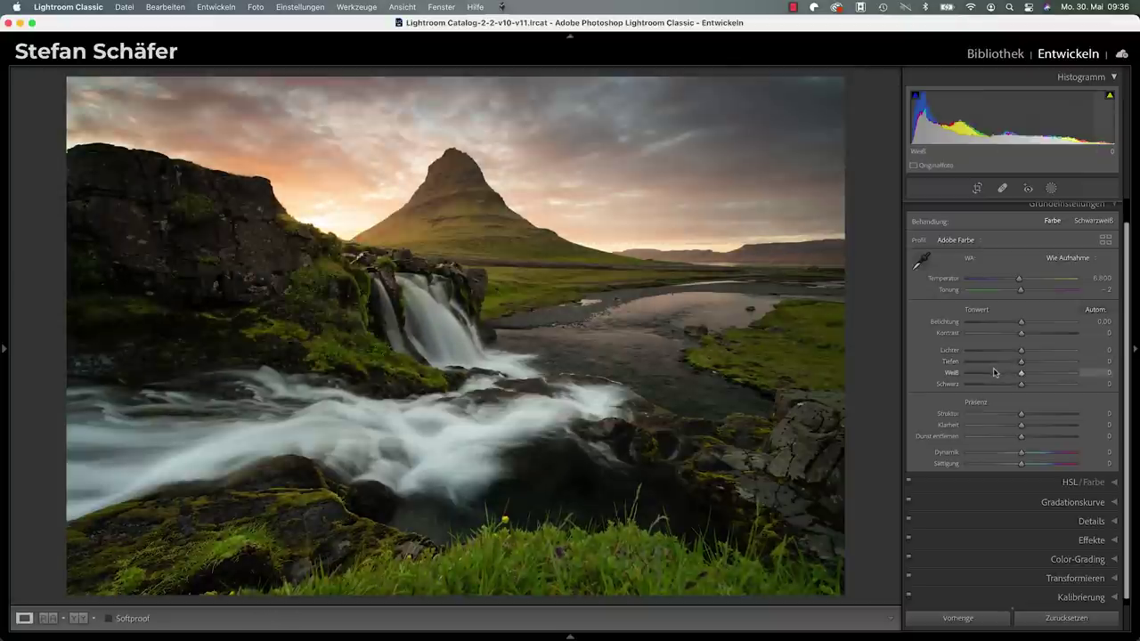
{"action": "key", "text": "backslash"}
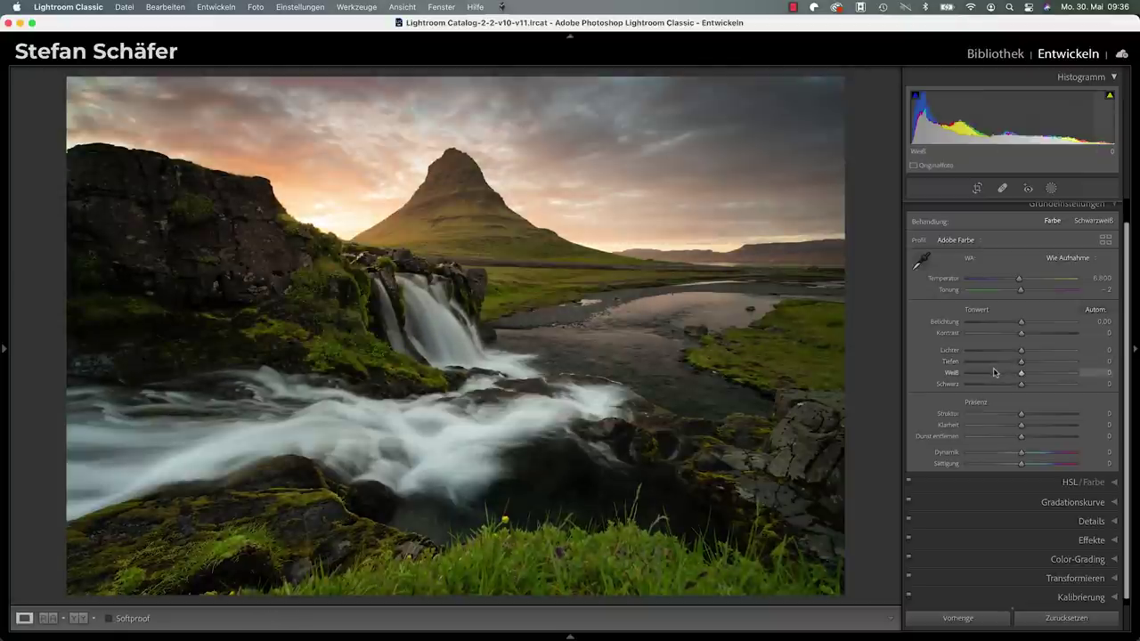